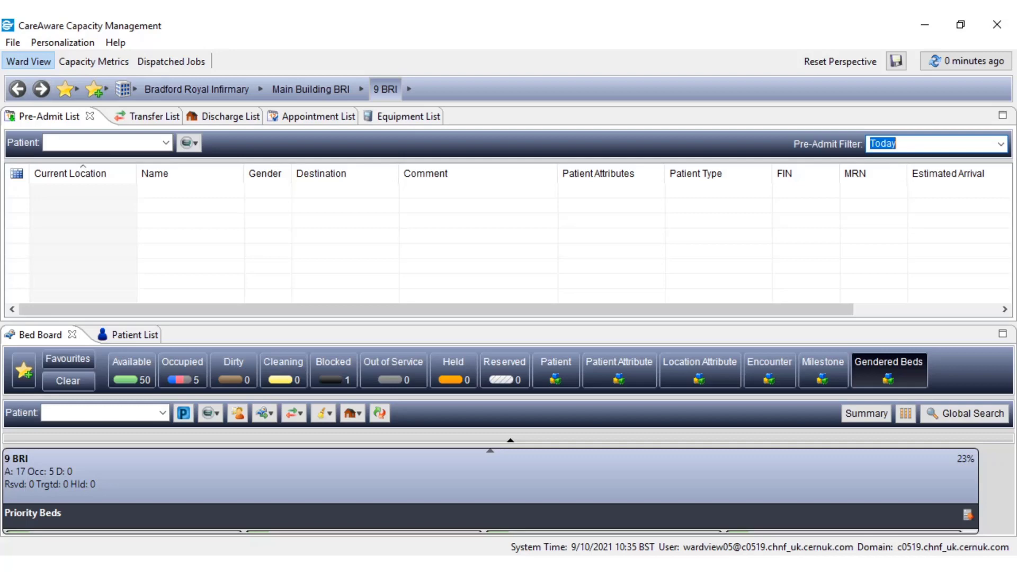
- Start an Inpatient Non-Elective PreAdmission from the Pre-Admit List and go to the surname search field
left_click(68, 121)
left_click(191, 148)
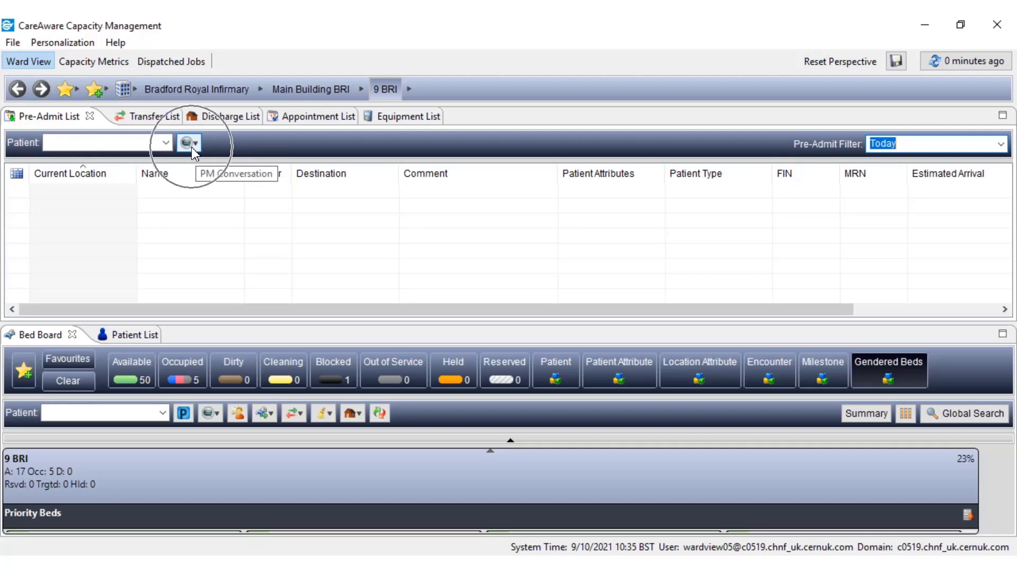
left_click(192, 148)
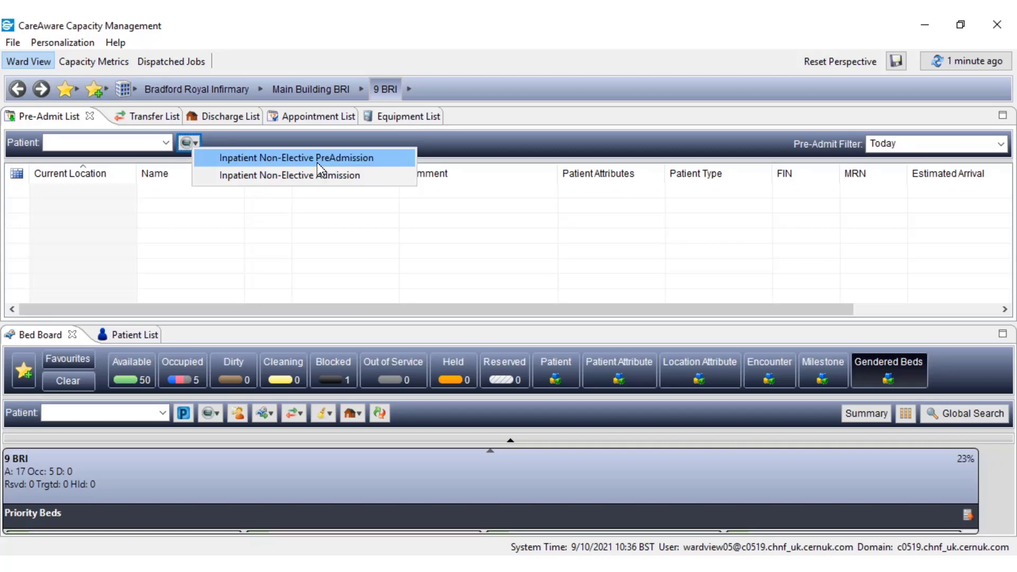
left_click(317, 158)
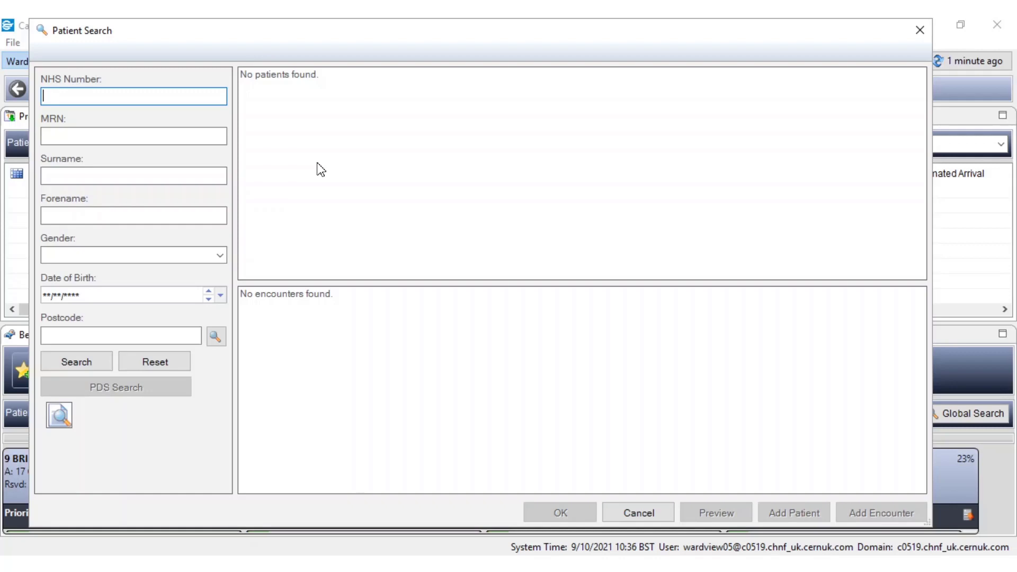
left_click(126, 174)
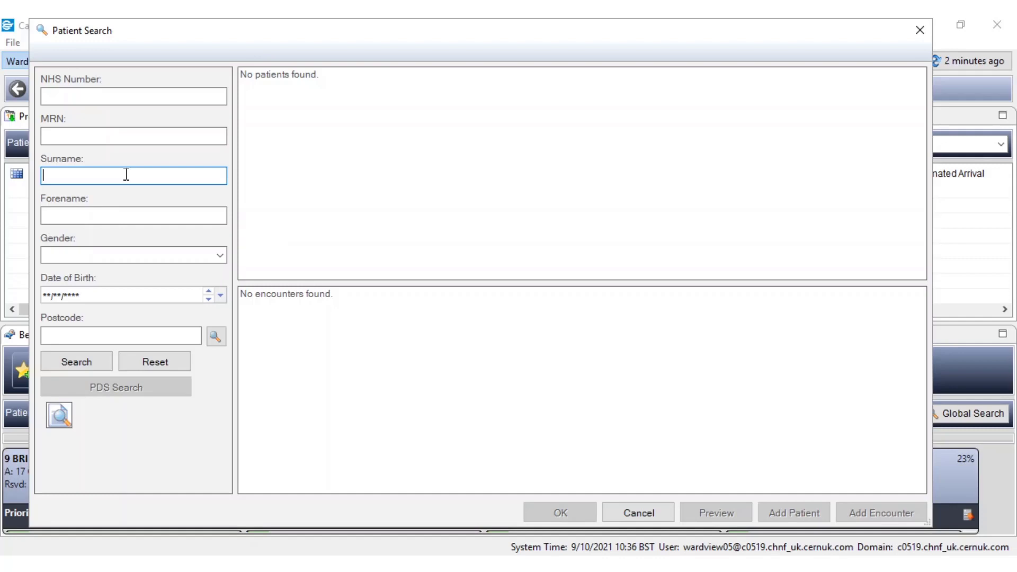
left_click(112, 392)
left_click(111, 392)
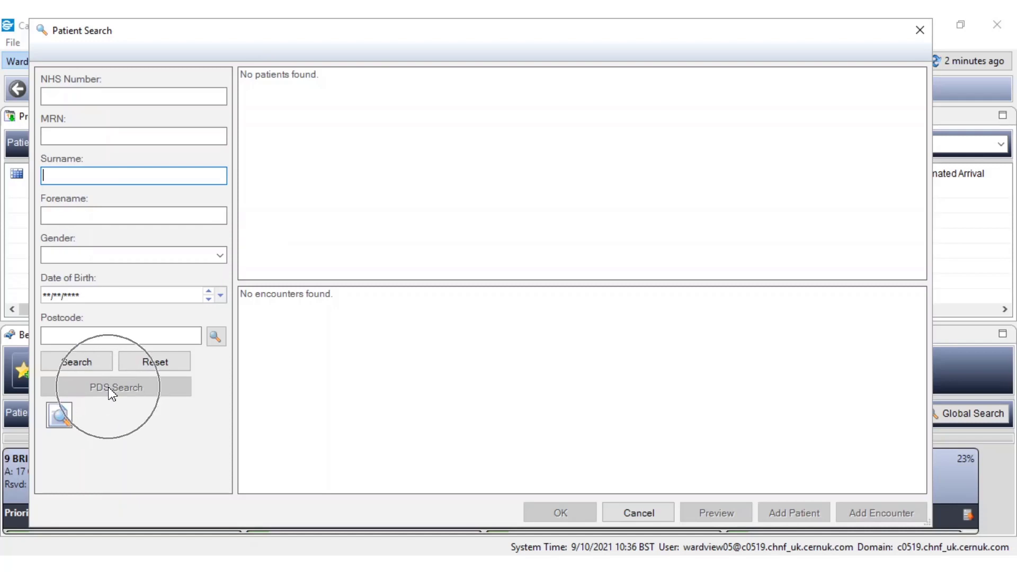
left_click(111, 392)
left_click(109, 390)
left_click(109, 389)
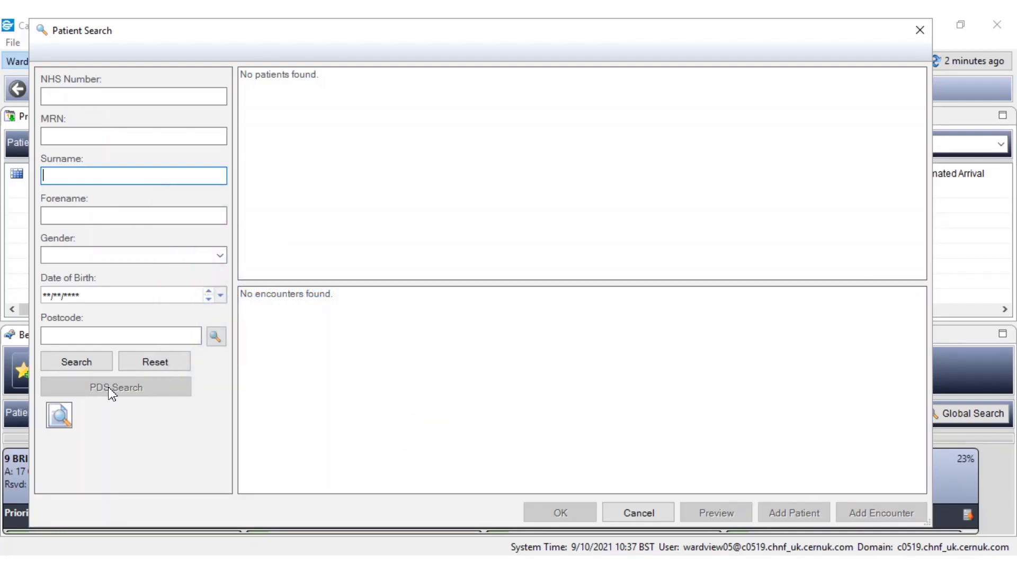
- Search for the patient by entering the surname and forename and setting the gender to Female
type("zzte")
key("BackSpace")
key("BackSpace")
type("ztest")
key("Tab")
type("sara")
key("Tab")
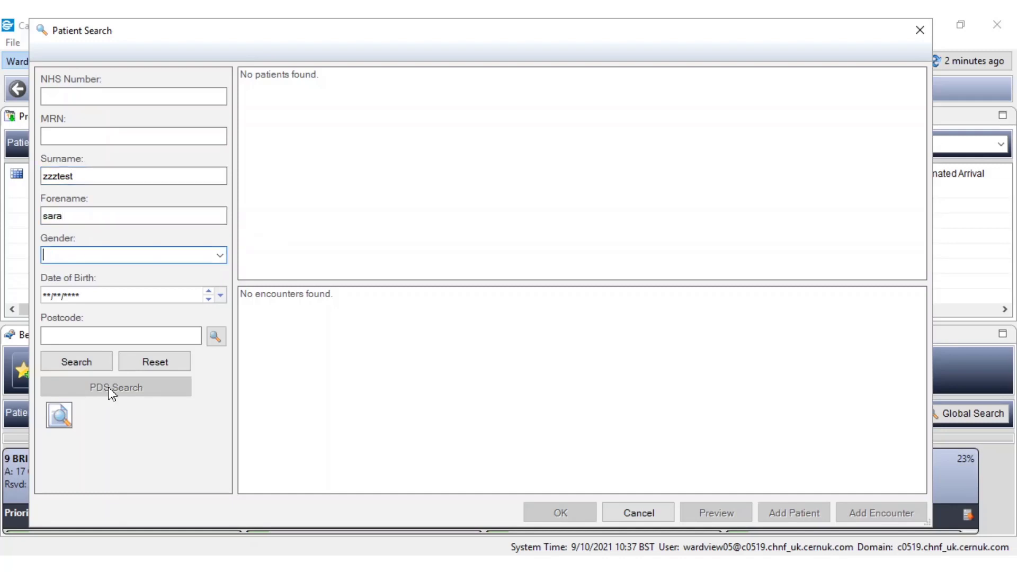
type("f")
key("Tab")
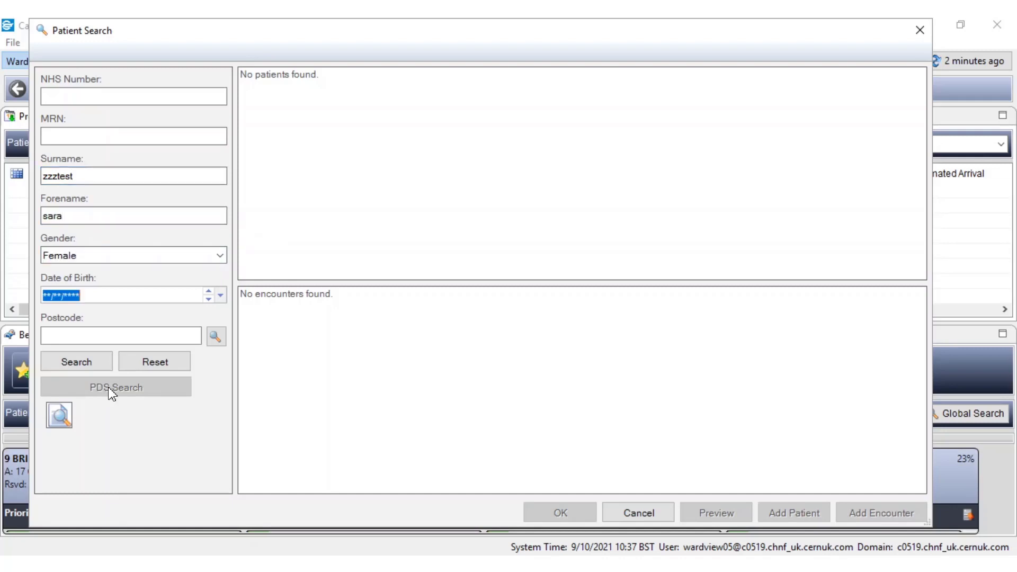
left_click(86, 364)
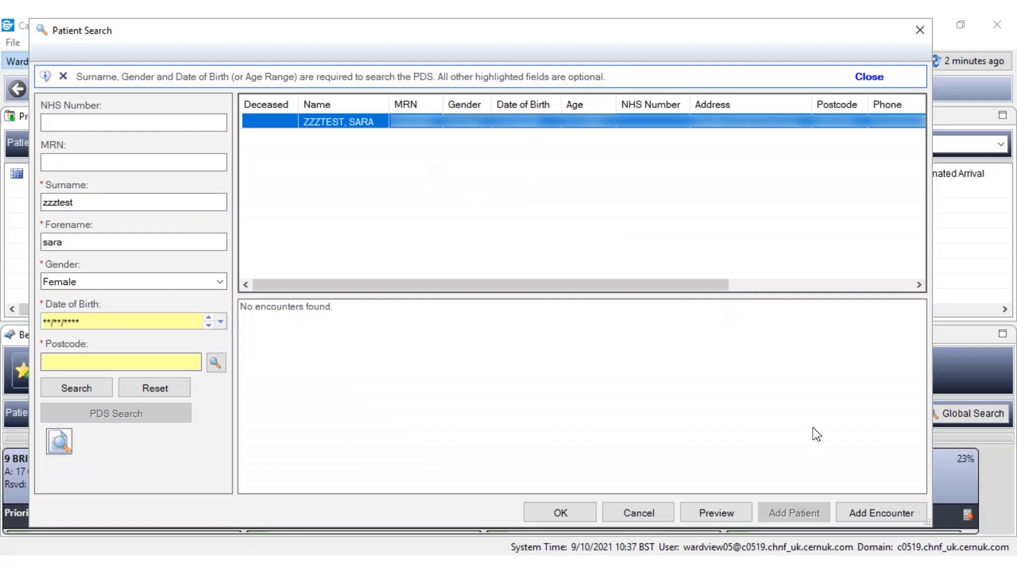
- Add an encounter for the found patient, searching facilities for "bradford royal" and choosing Bradford Royal Infirmary
left_click(869, 513)
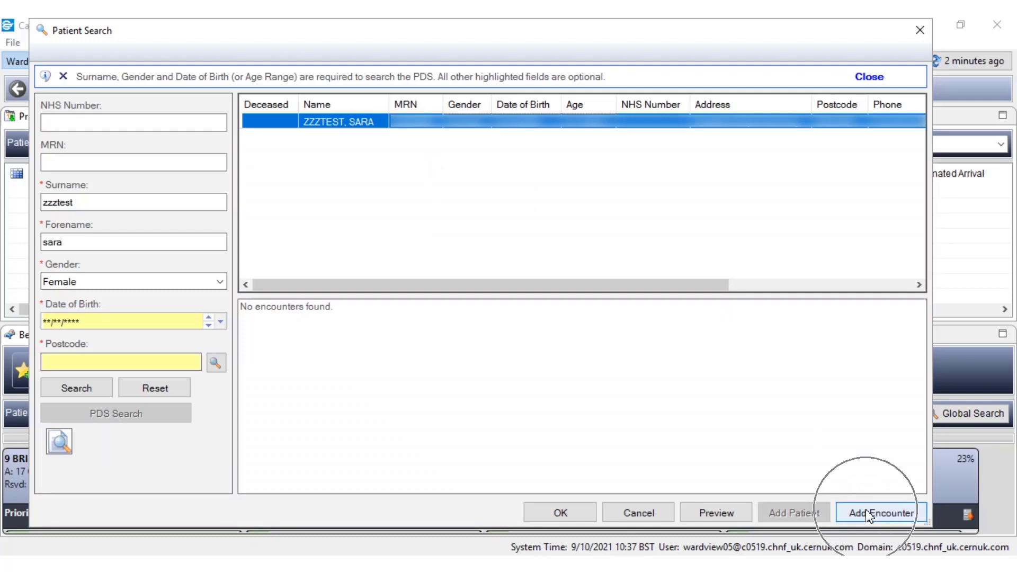
left_click(868, 514)
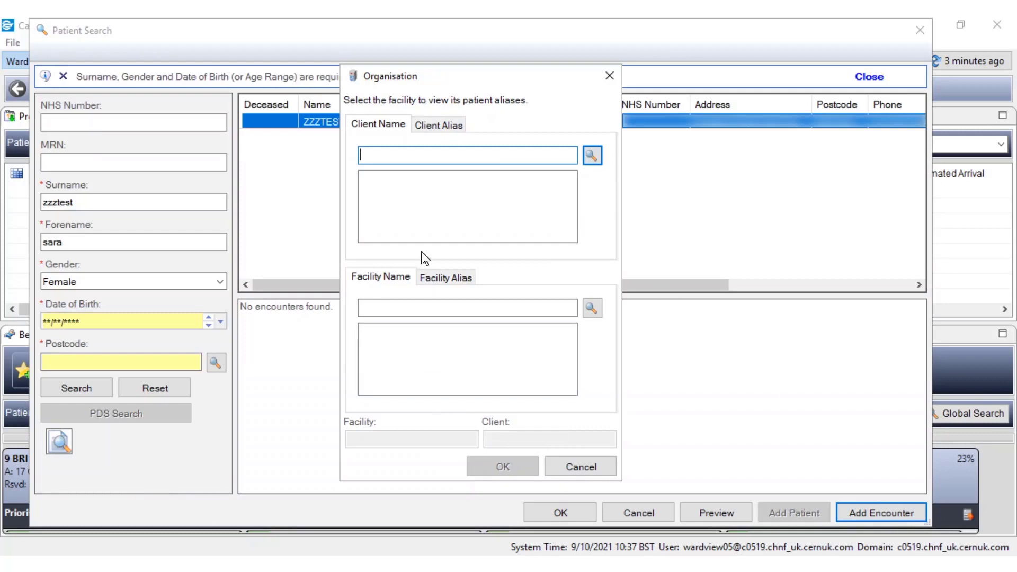
left_click(417, 154)
left_click(417, 155)
left_click(418, 155)
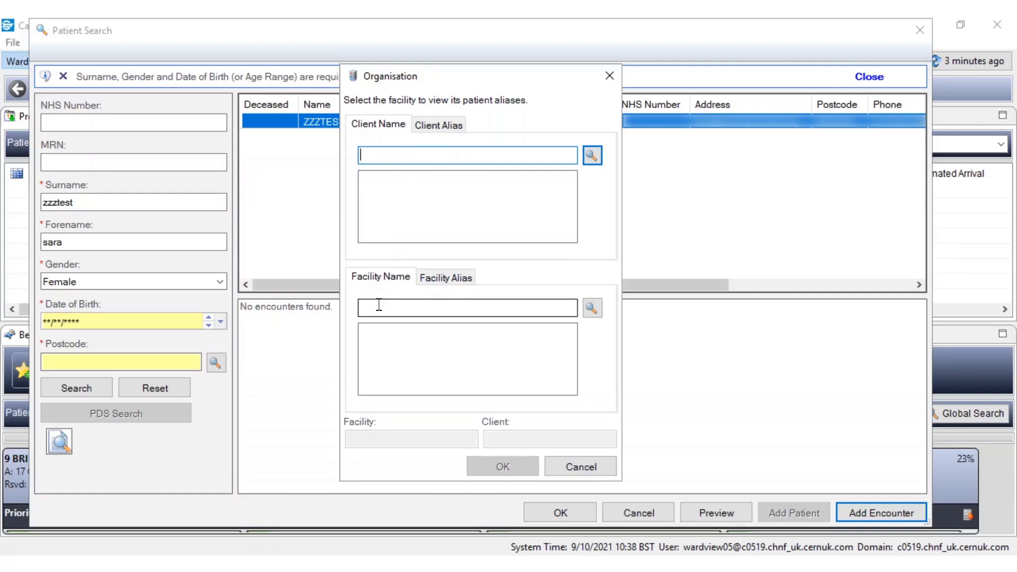
left_click(379, 304)
left_click(379, 304)
type("brad")
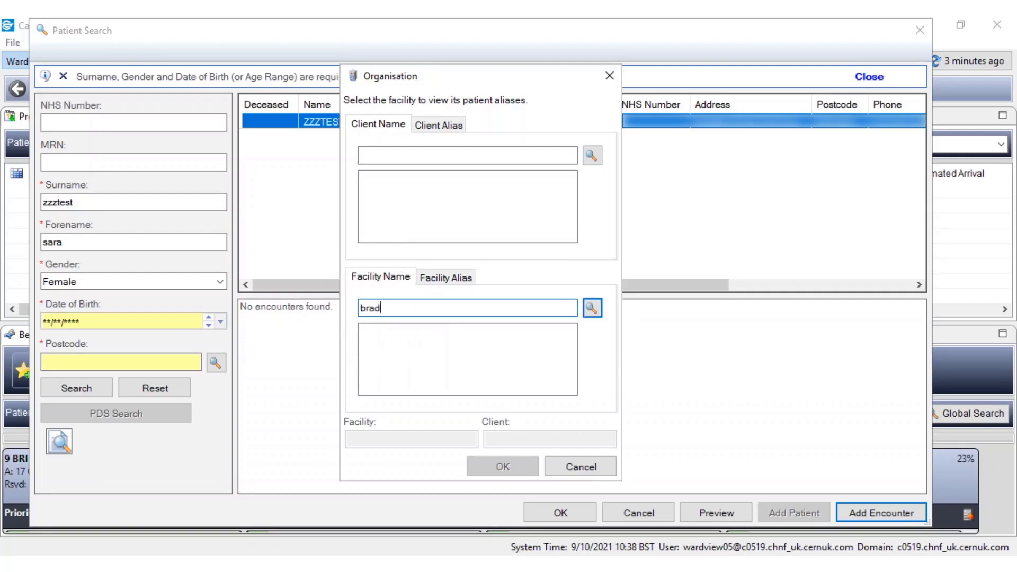
type("ford royal")
key("Return")
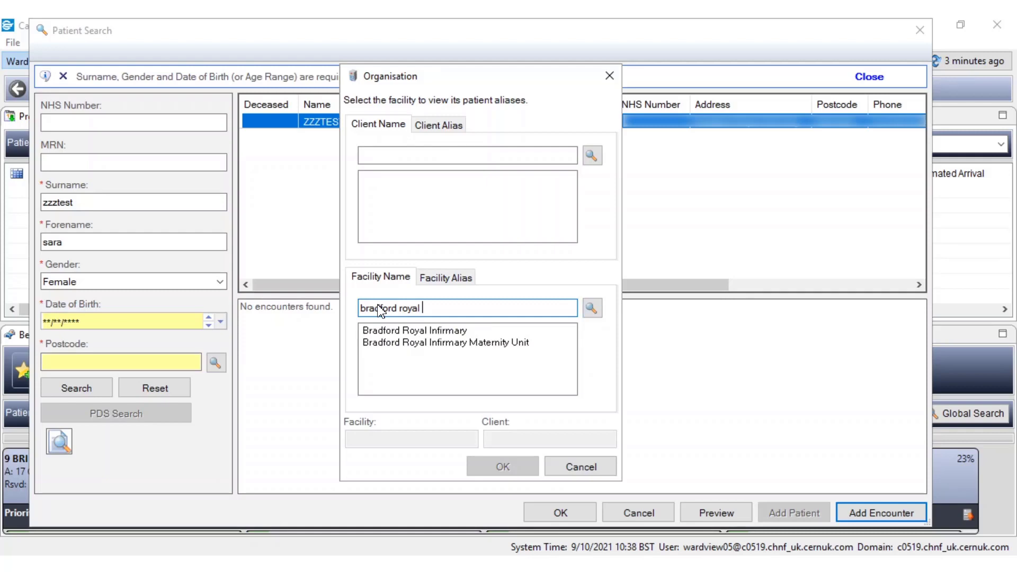
left_click(406, 331)
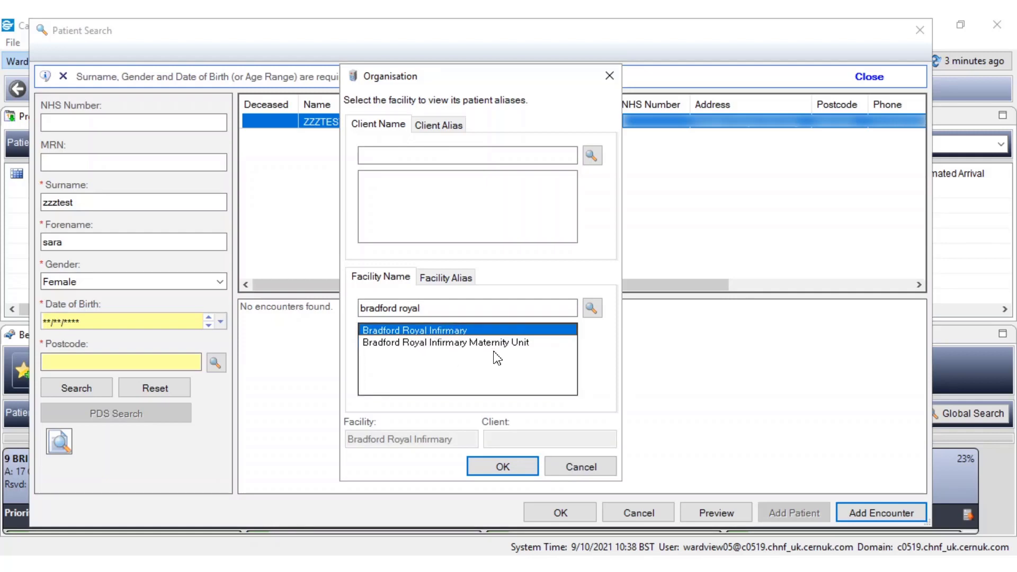
left_click(490, 468)
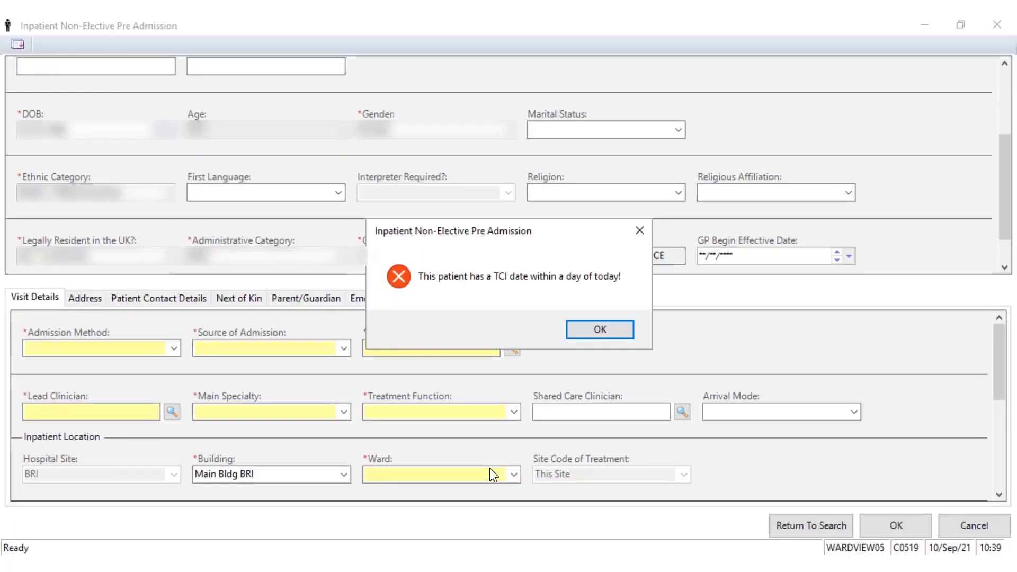
- Acknowledge the TCI date warning and the assigned aliases message to finish the pre-admission
left_click(595, 333)
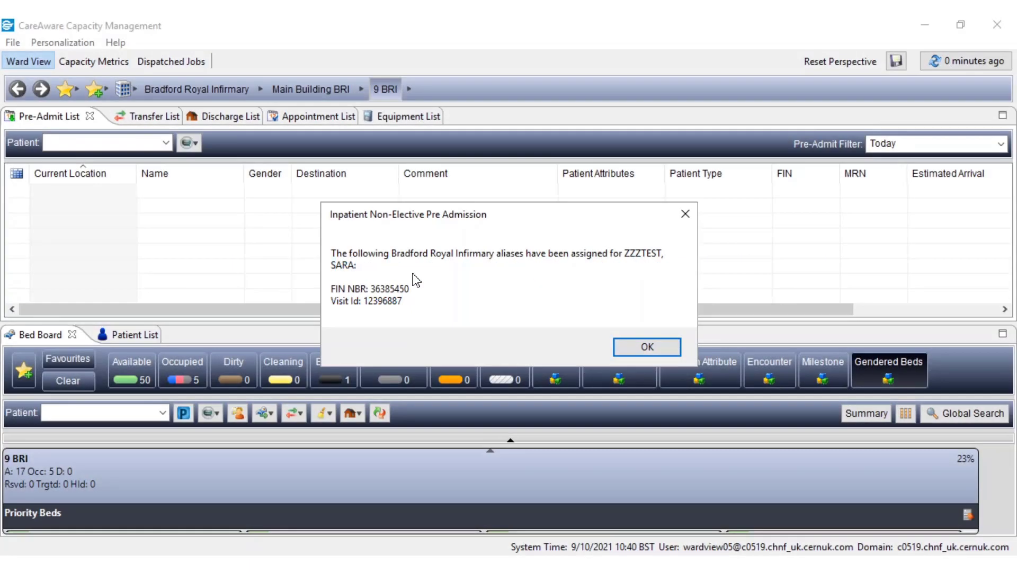
left_click(643, 347)
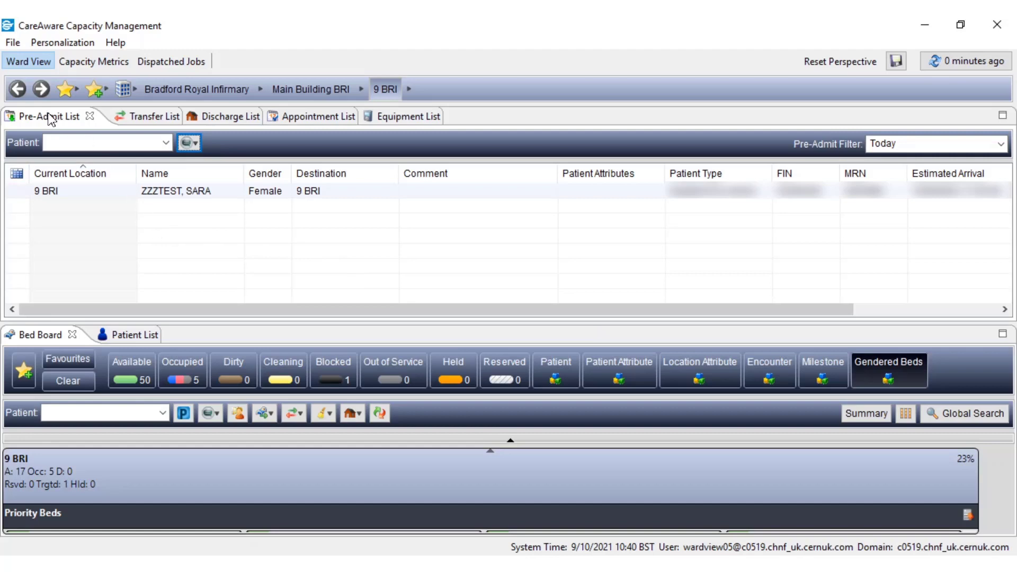
- Open the Inpatient Non-Elective Admission conversation for the pre-admitted patient on ward 9 BRI and maximise its window
left_click(175, 192)
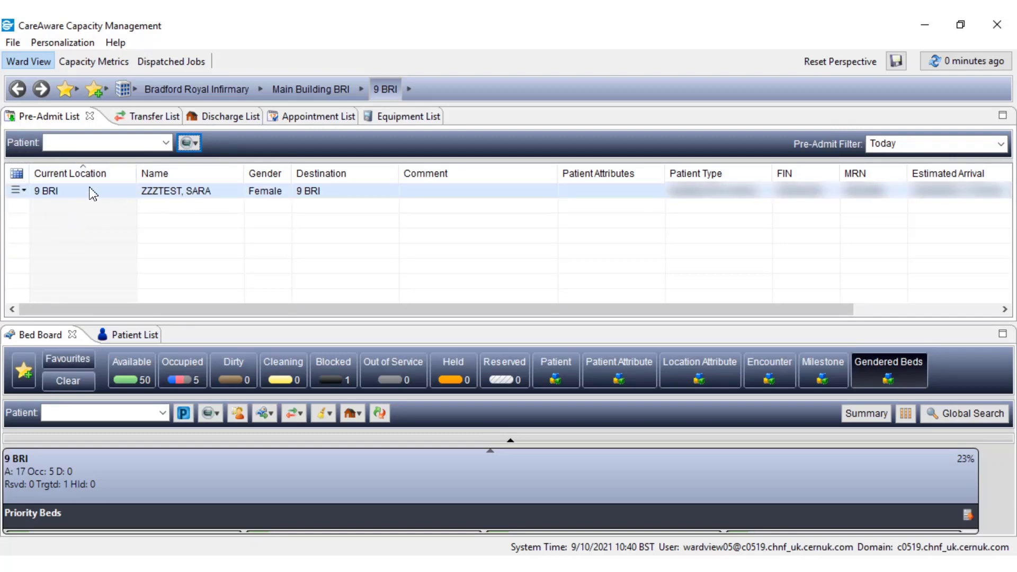
left_click(26, 191)
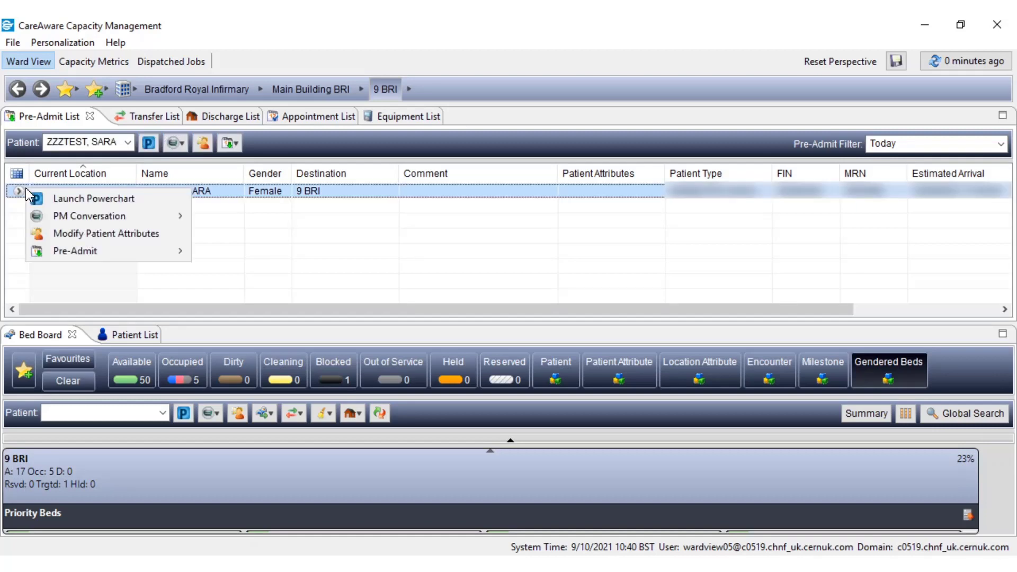
mouse_move(84, 253)
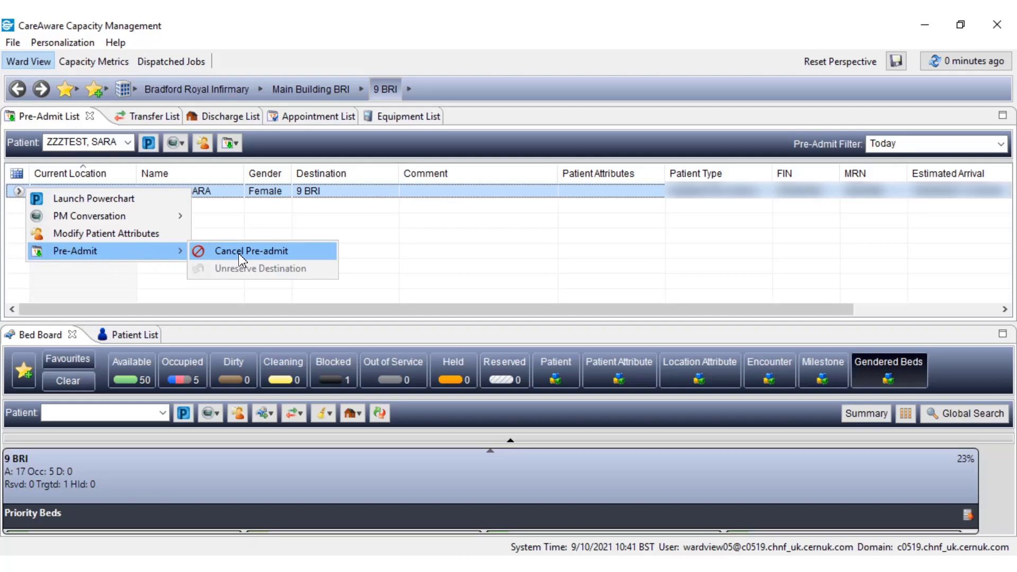
mouse_move(155, 222)
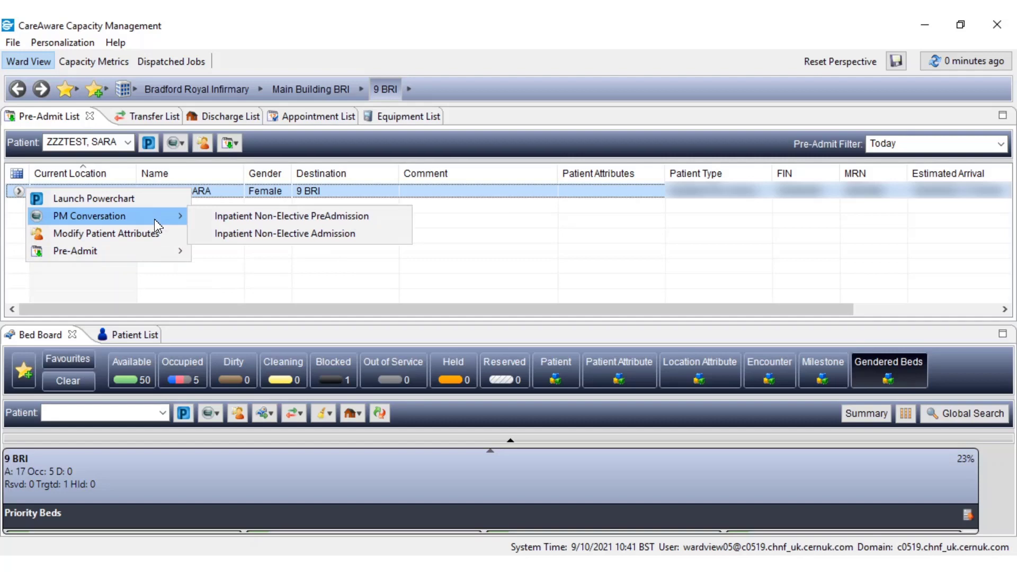
left_click(304, 238)
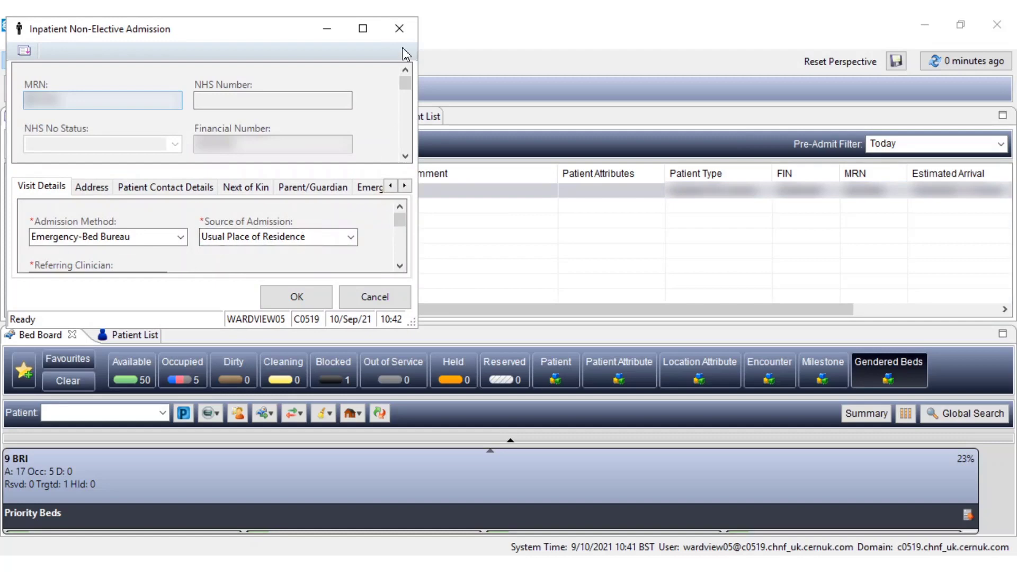
left_click(363, 28)
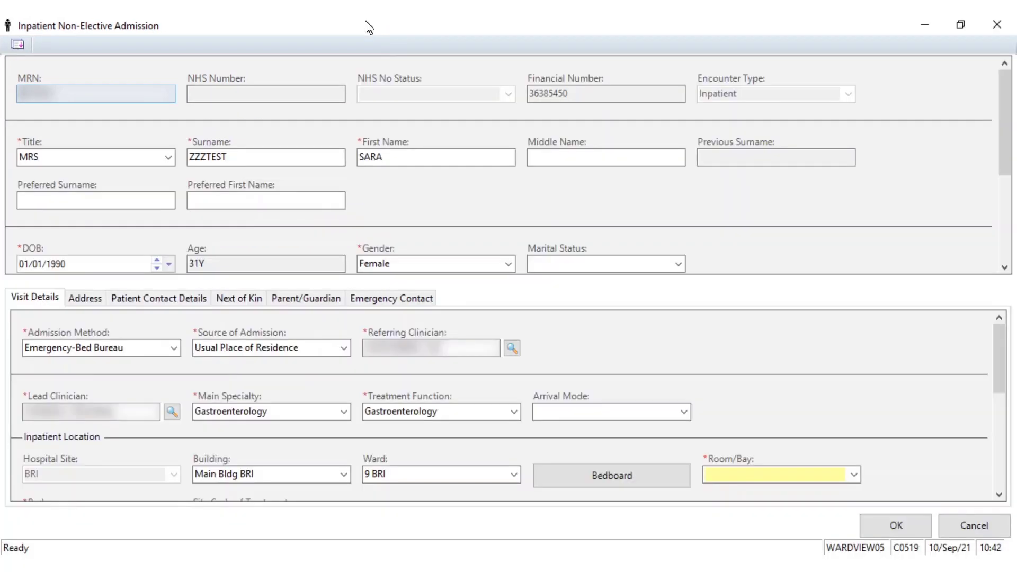
left_click(742, 473)
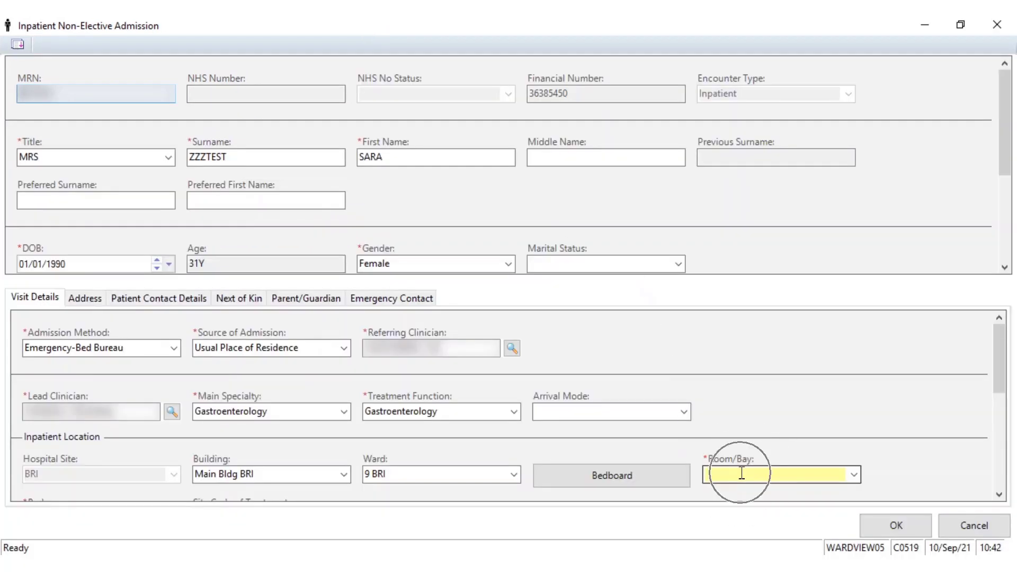
left_click(741, 473)
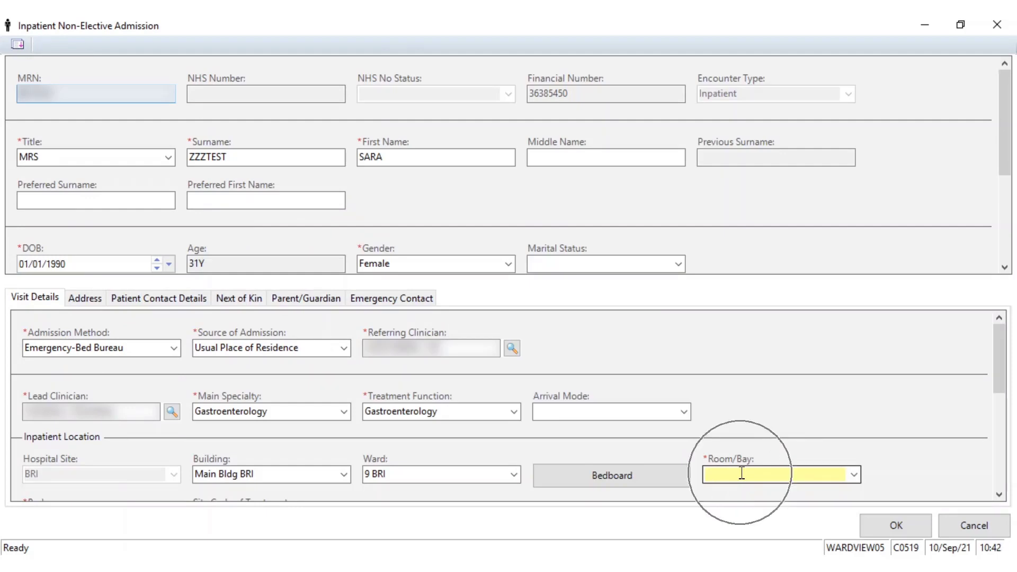
left_click(741, 473)
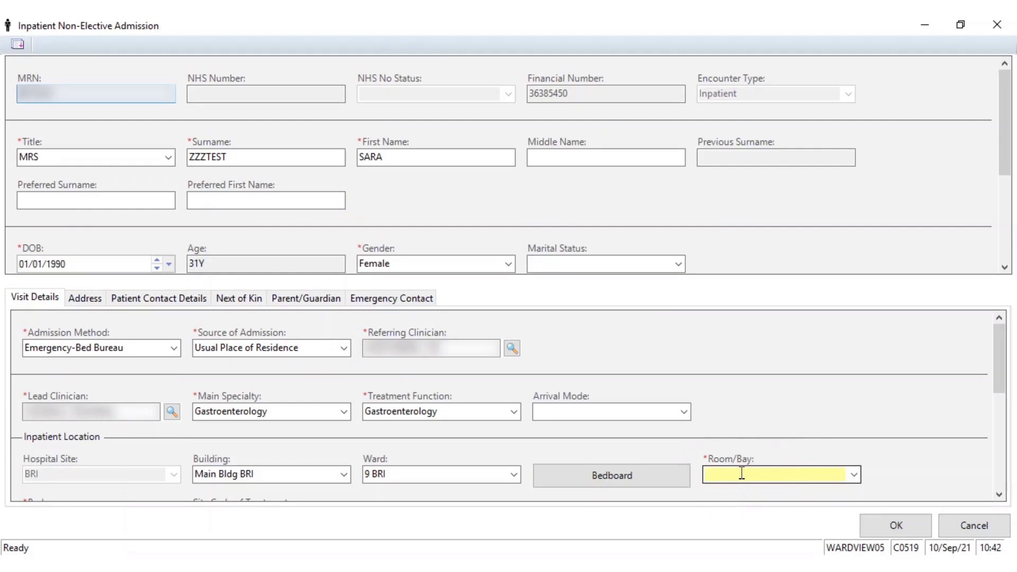
left_click(742, 473)
left_click(852, 475)
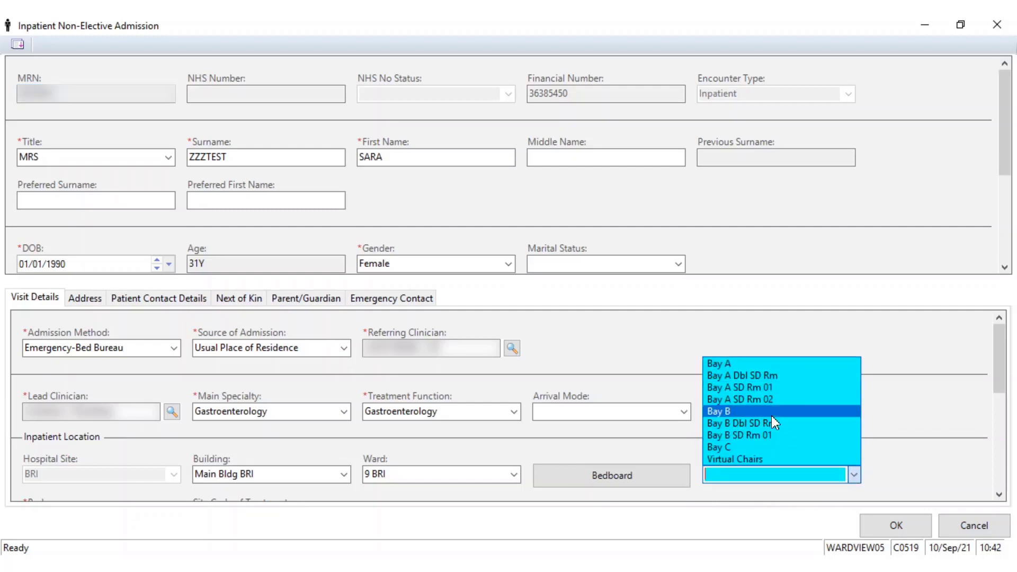
left_click(643, 481)
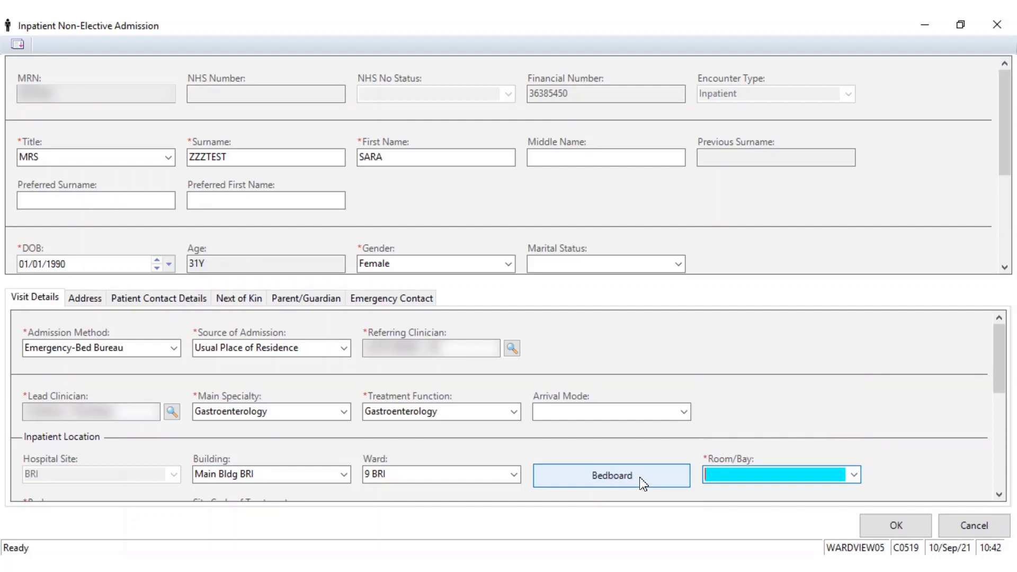
- Assign the patient to Bed 07 in Bay A Dbl SD Rm on ward 9 BRI using the Bedboard
left_click(643, 482)
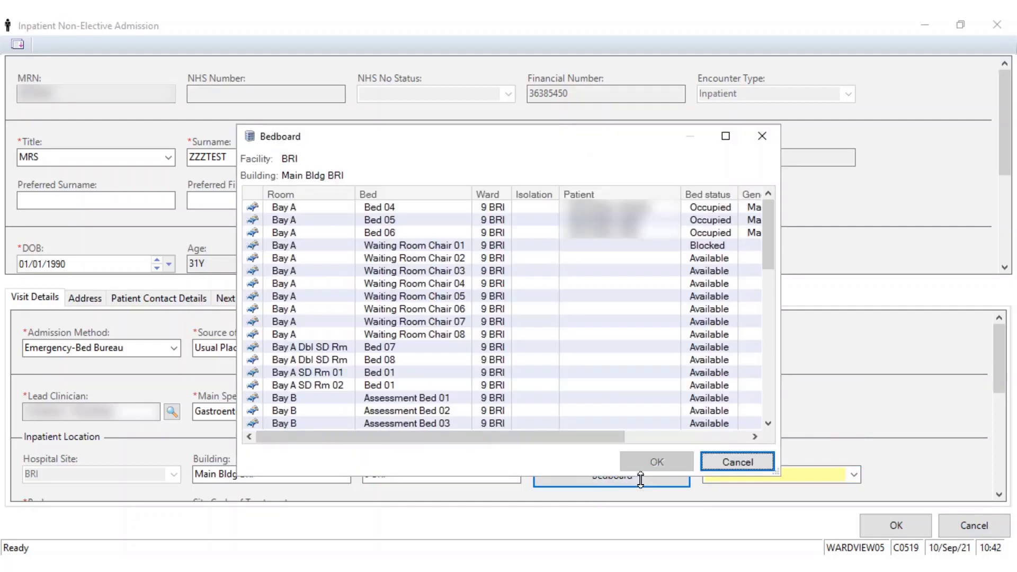
left_click(711, 260)
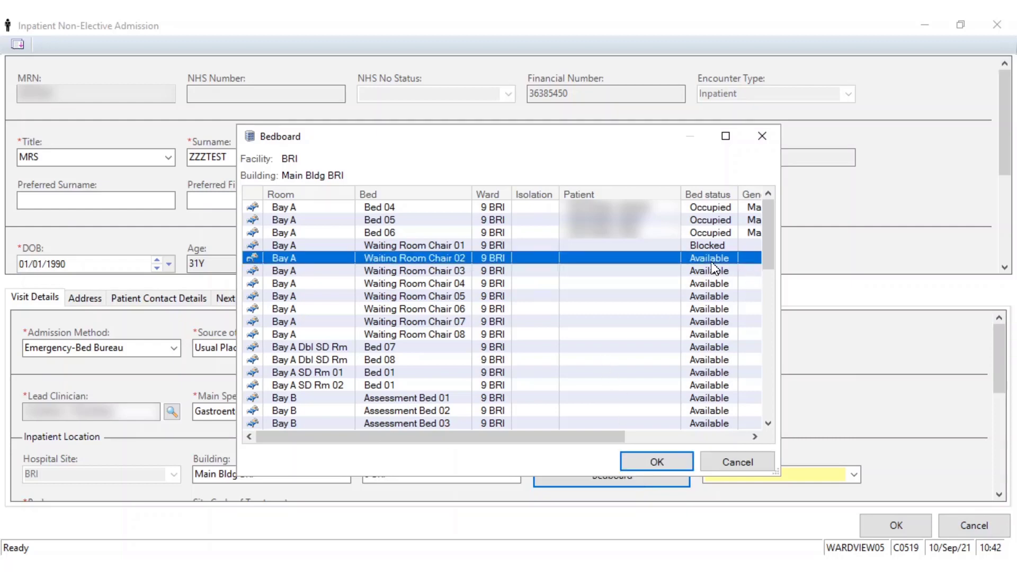
left_click(418, 349)
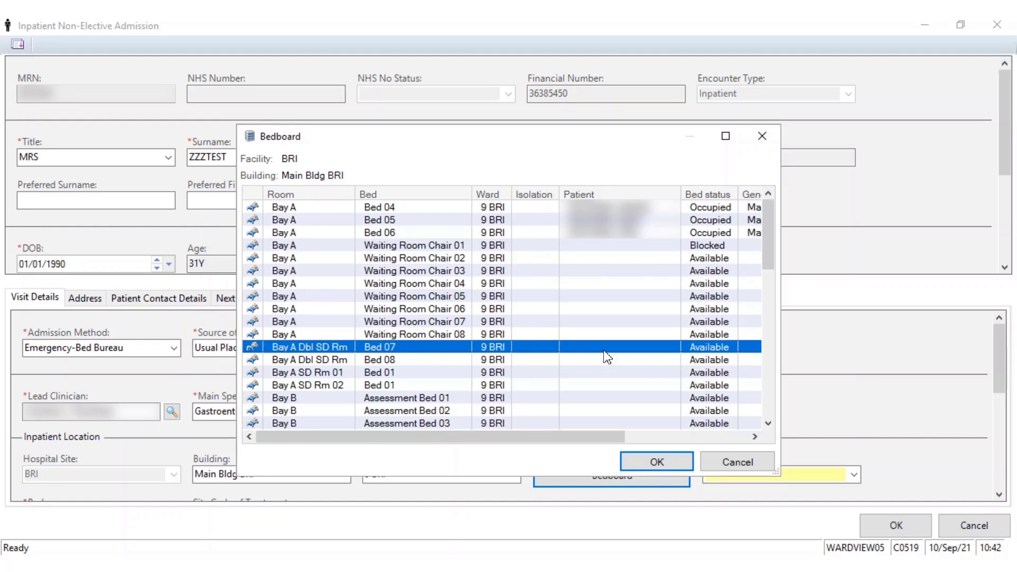
left_click(657, 466)
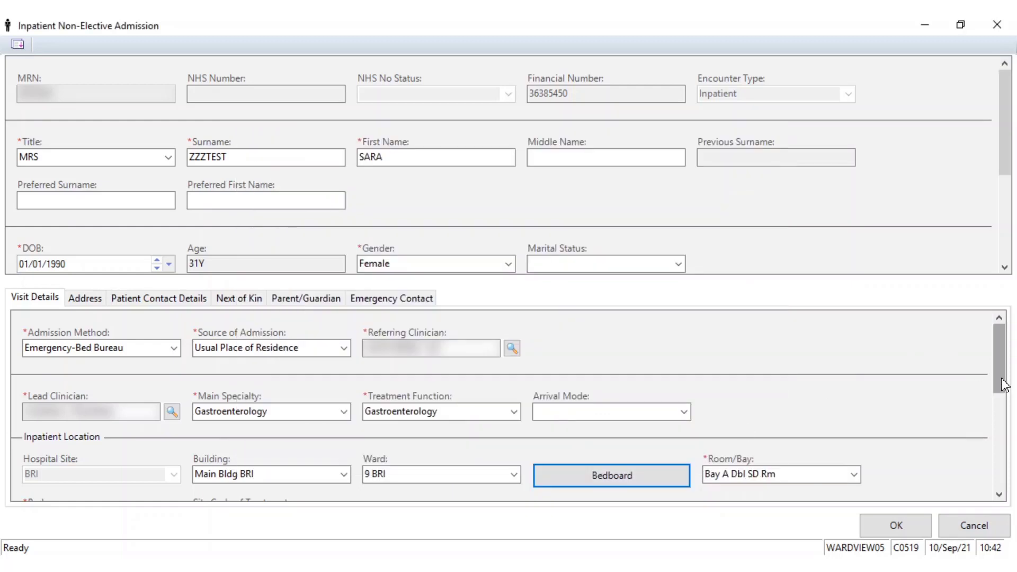
- Set the visit date to 10/09/2021 and the visit time to 10:42 in the visit details
left_click_drag(1001, 377, 1000, 425)
left_click(55, 452)
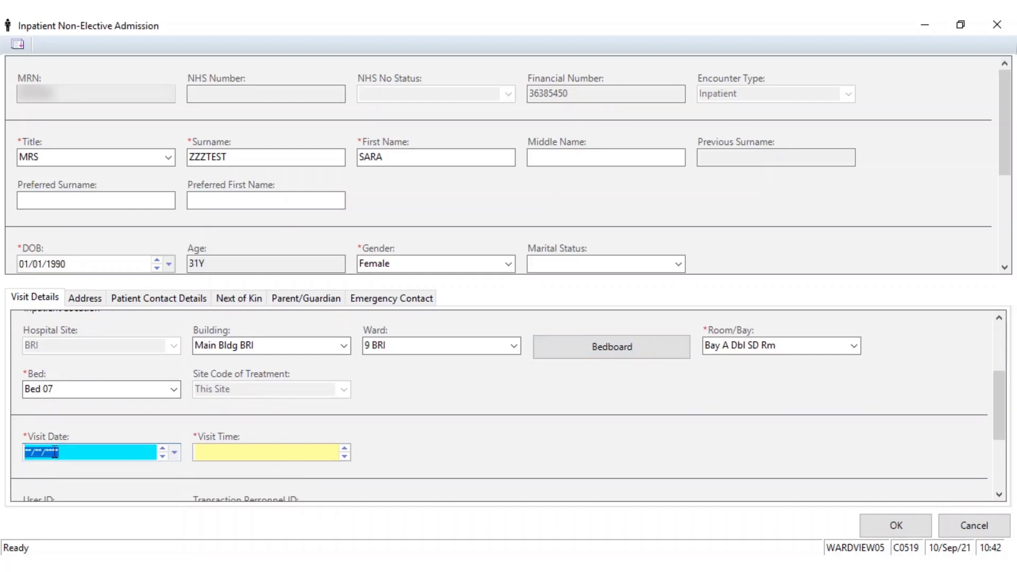
key("t")
left_click(214, 452)
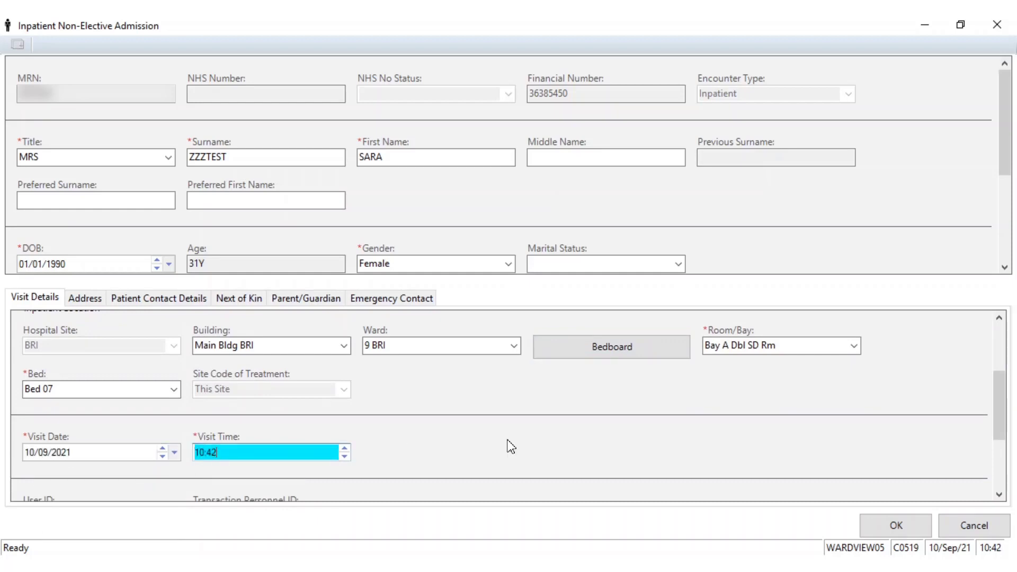
- Set the visit time to the current time and submit the Inpatient Non-Elective Admission
key("n")
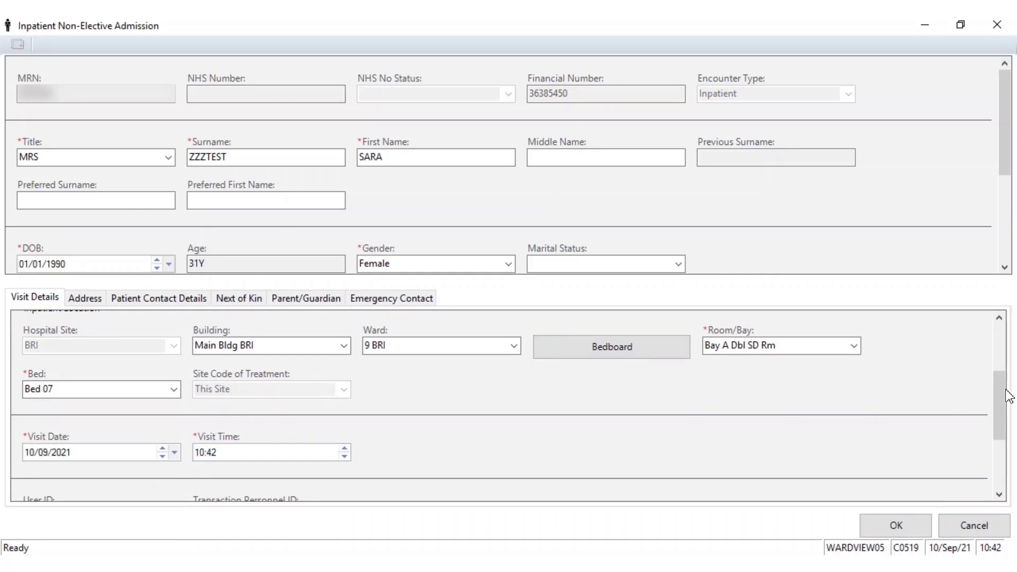
left_click_drag(1001, 389, 1001, 416)
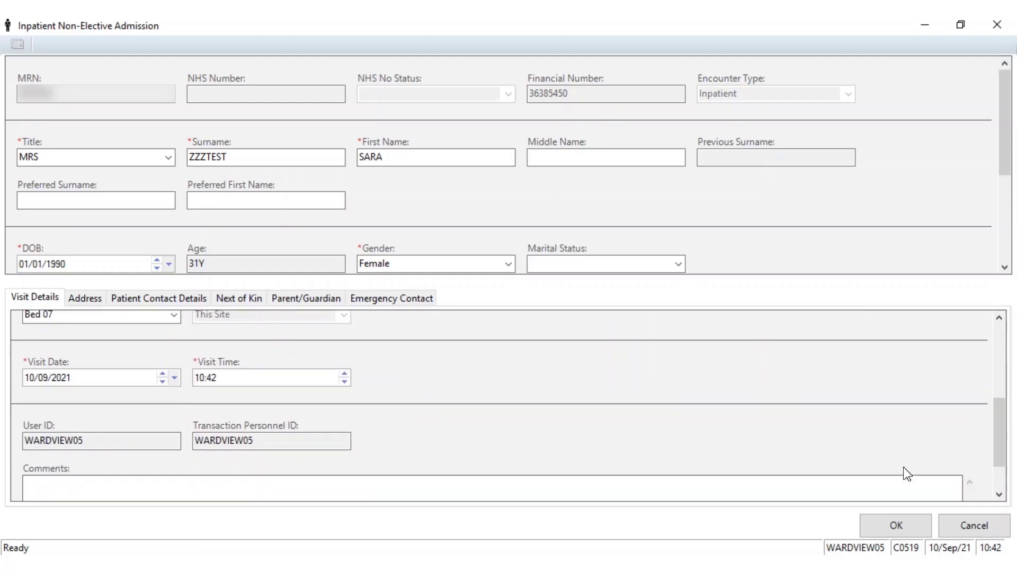
left_click(880, 536)
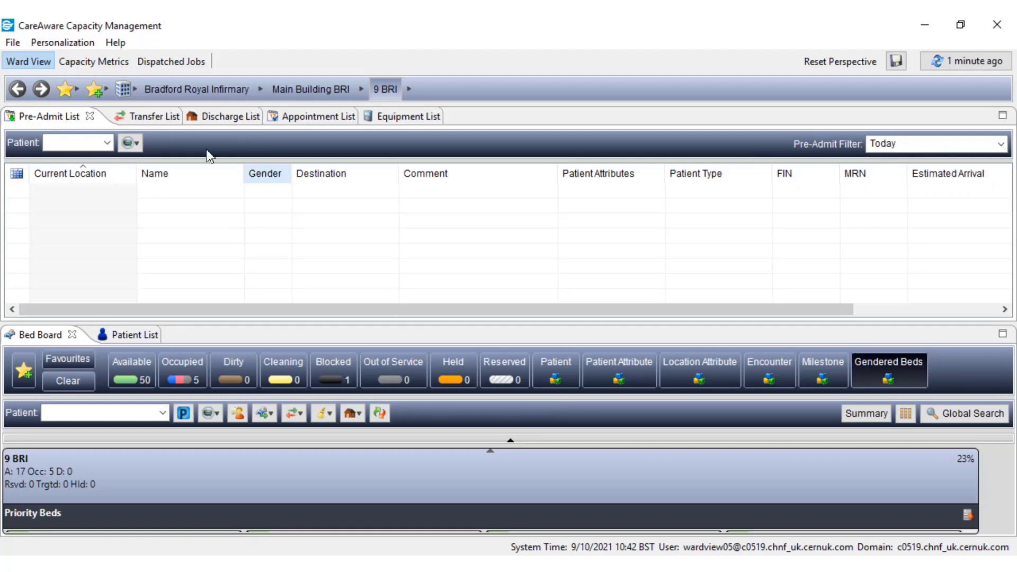
- Open the Transfer List for ward 9 BRI and examine the elective test patient's entry, including the full TCI bed reservation comment
left_click(150, 117)
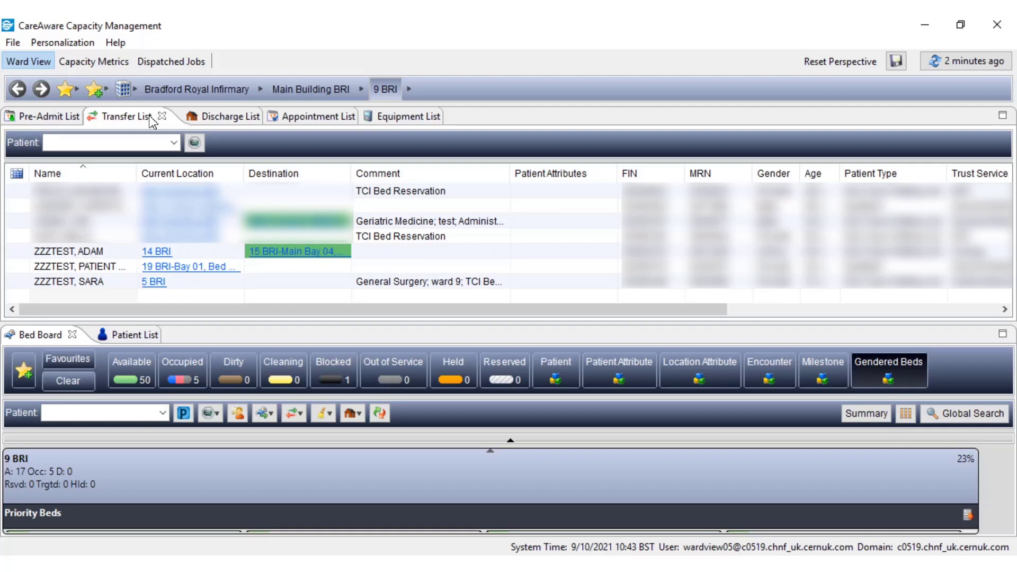
left_click(95, 281)
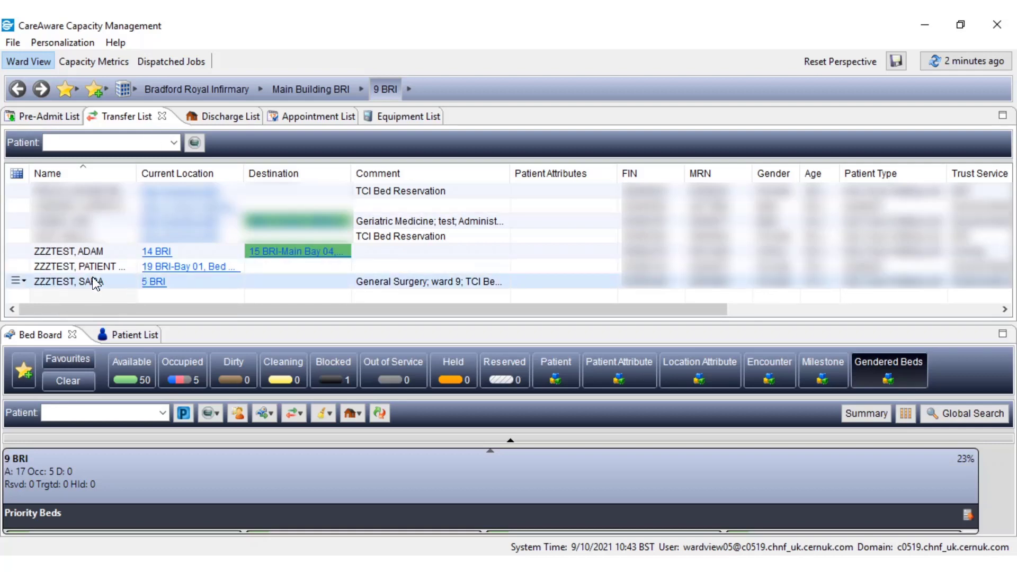
left_click(96, 282)
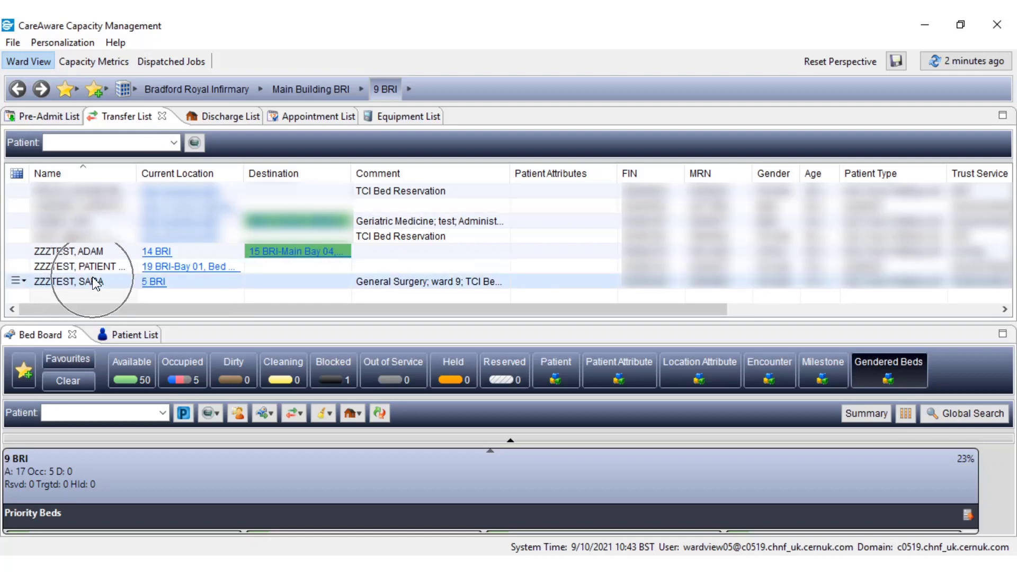
left_click(96, 281)
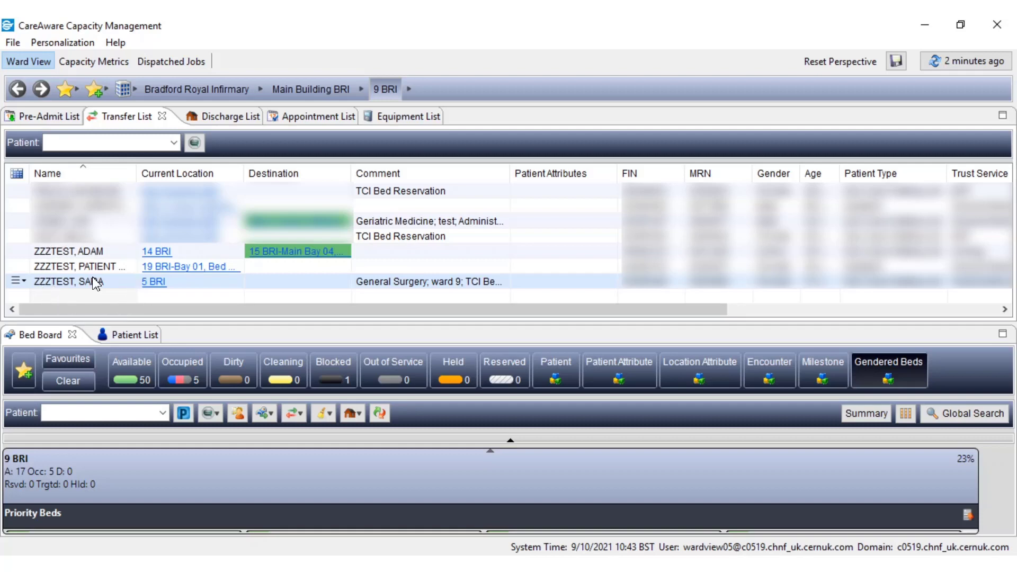
left_click(403, 290)
key("ctrl")
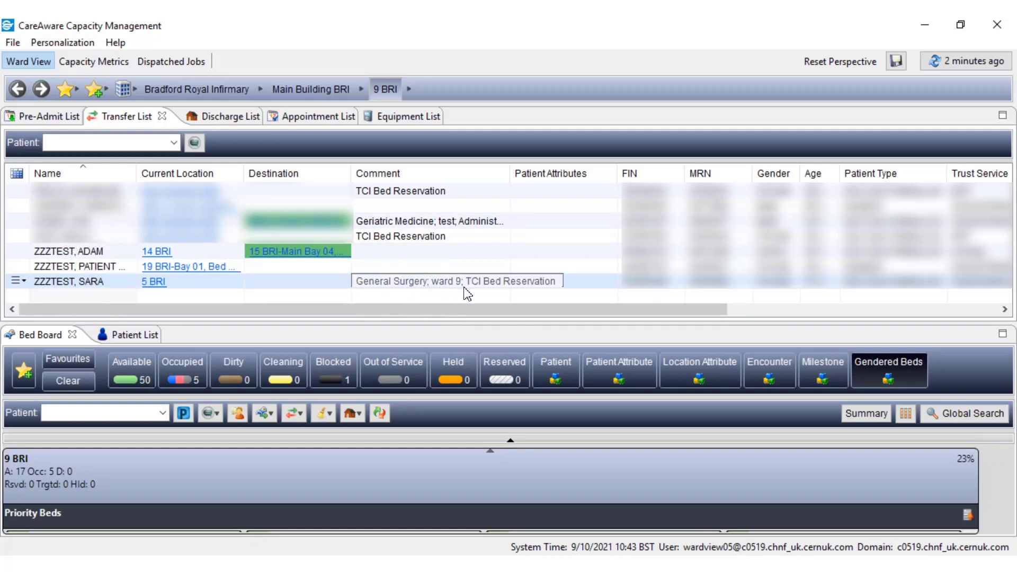
key("ctrl")
key("ctrl")
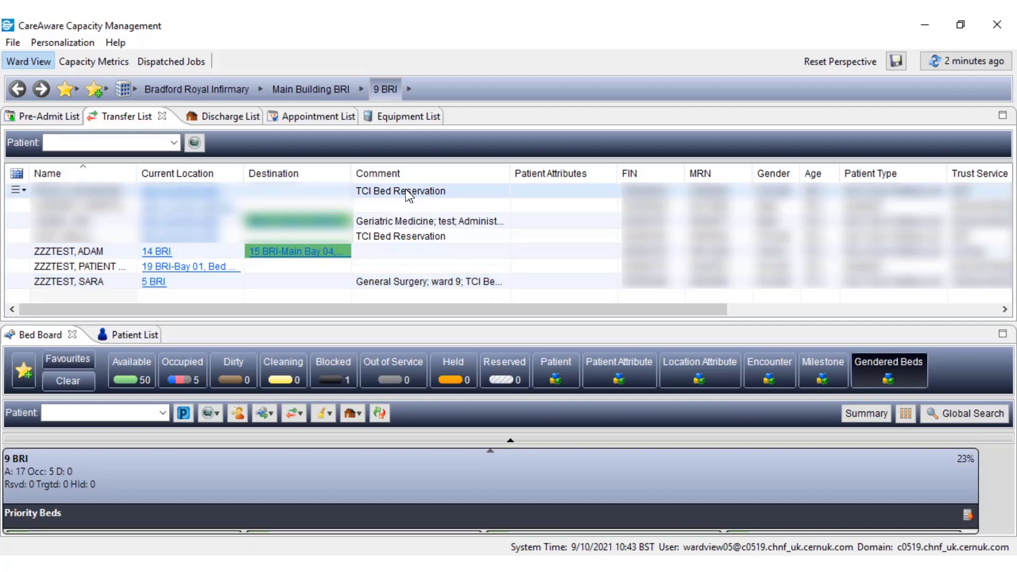
key("ctrl")
key("ctrl")
key("ctrl")
key("ctrl")
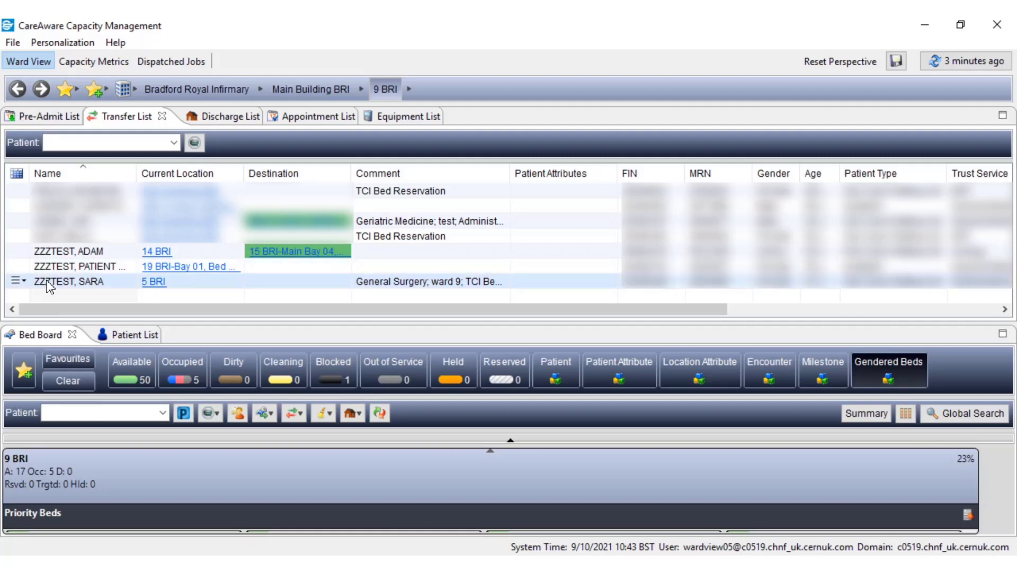
- Open the Inpatient Elective Admission conversation for the test patient on 5 BRI and set Source of Admission to Usual Place of Residence
left_click(18, 282)
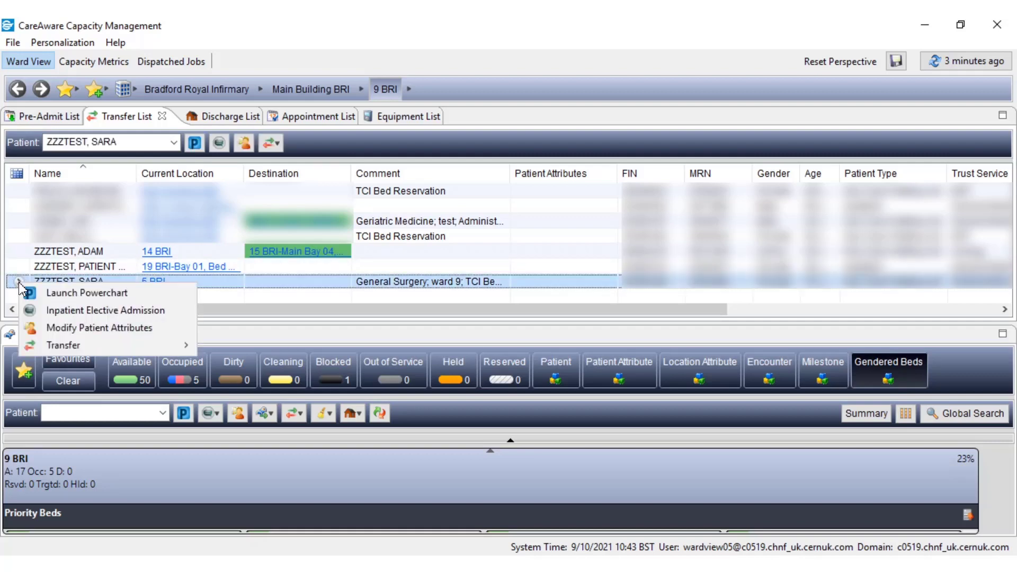
left_click(74, 311)
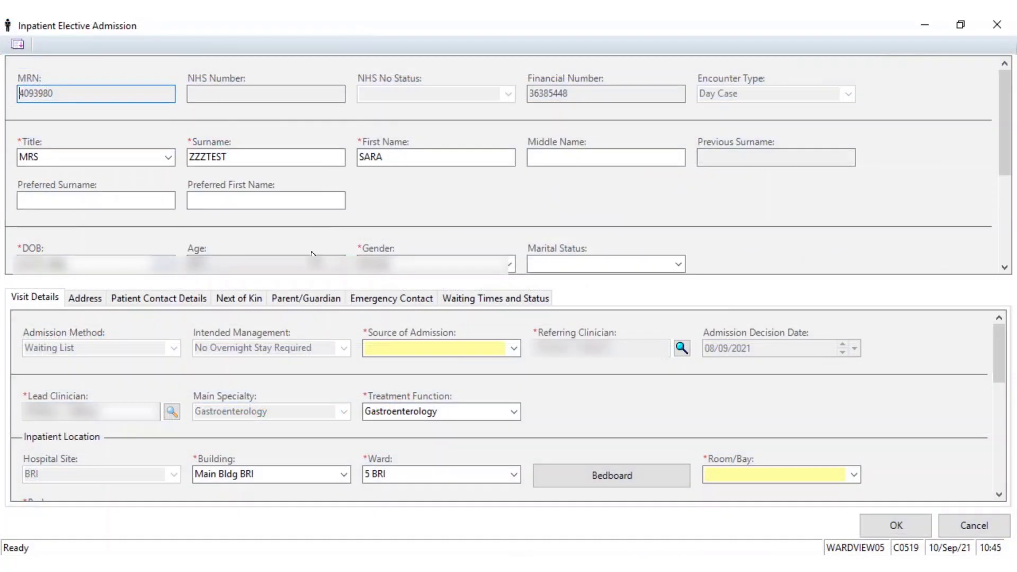
left_click(515, 349)
left_click(515, 349)
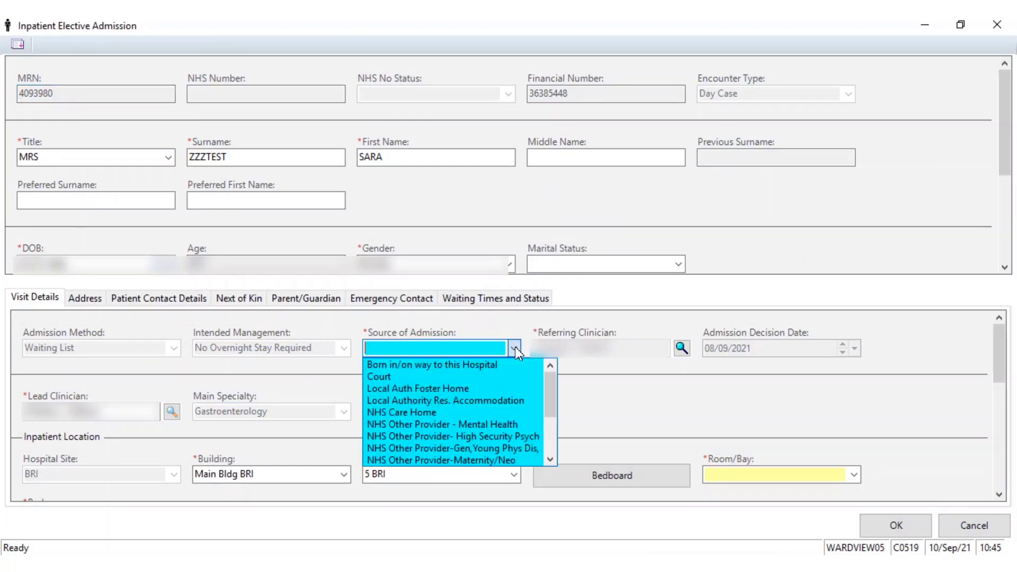
scroll(555, 403, "down", 3)
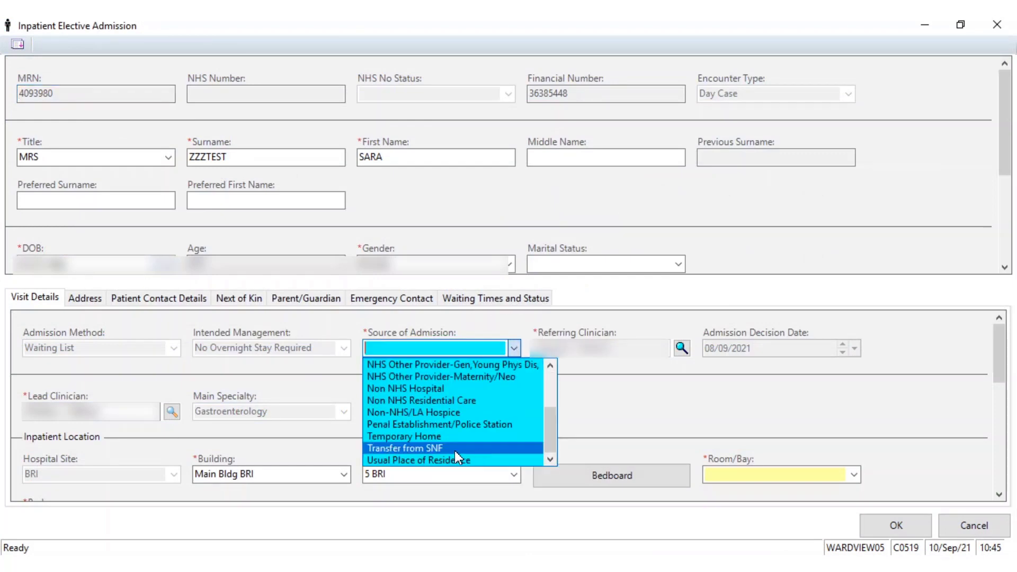
left_click(444, 460)
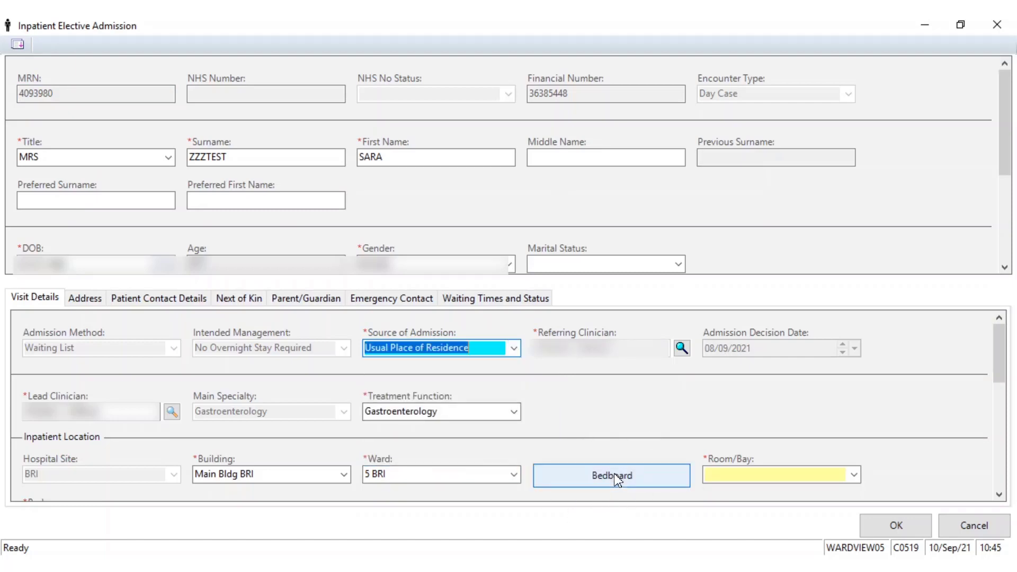
- View the ward 5 BRI Bedboard without choosing a bed, and change the admission ward to 9 BRI
left_click(639, 484)
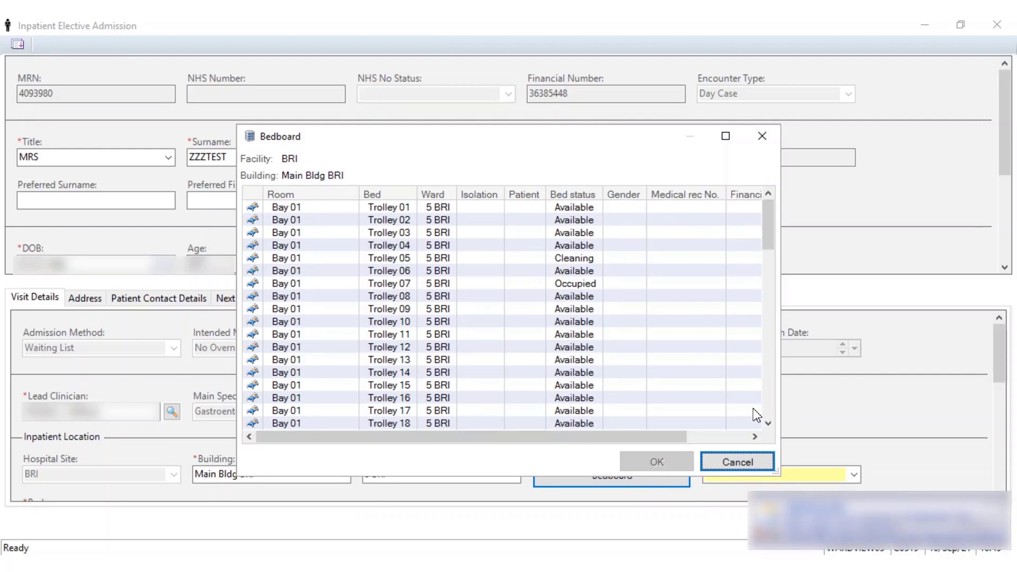
left_click(742, 462)
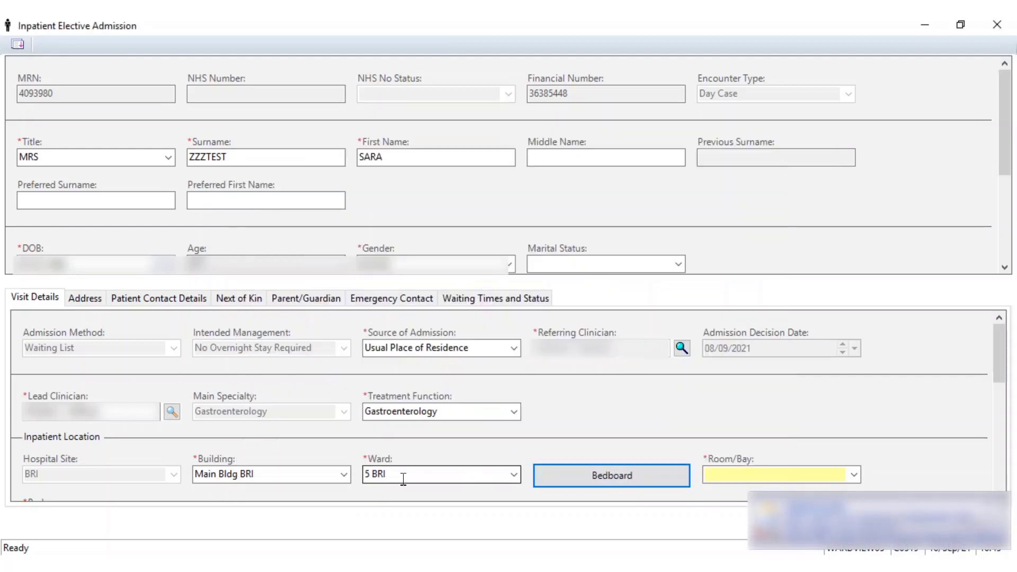
left_click(513, 475)
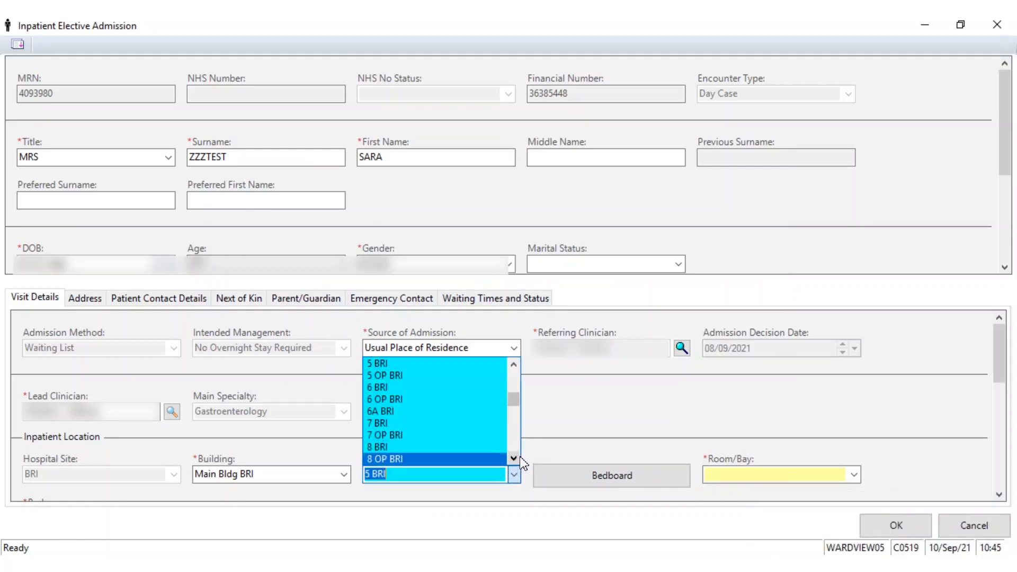
left_click(513, 459)
left_click(513, 458)
left_click(459, 456)
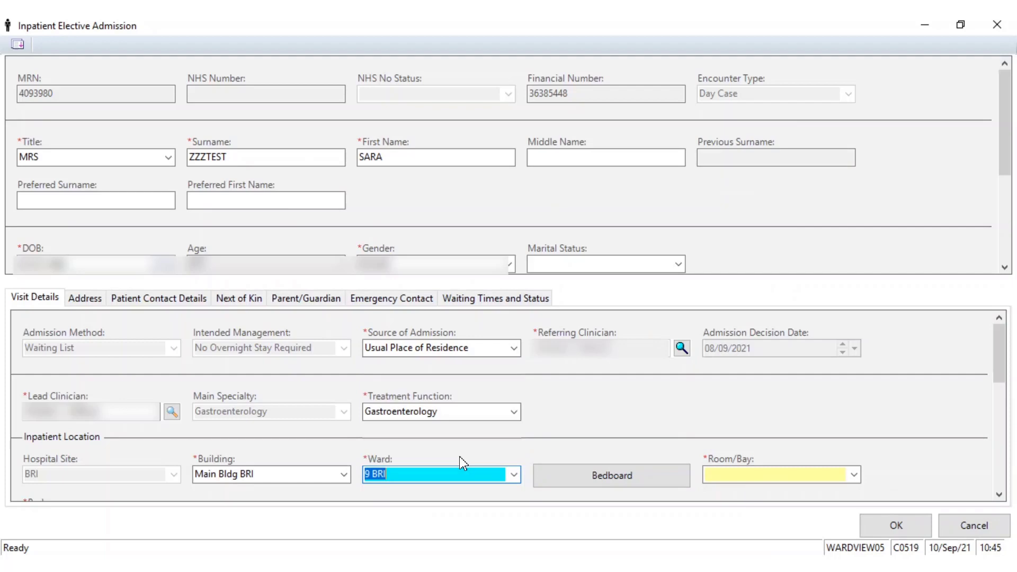
- Assign the patient to Bed 07 in Bay A Dbl SD Rm from the ward 9 BRI Bedboard
left_click(583, 478)
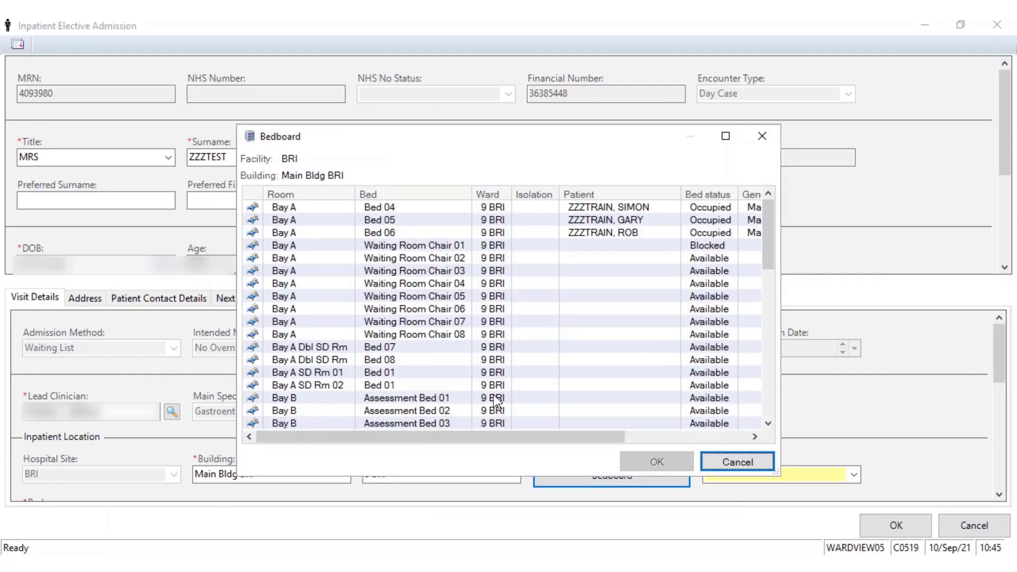
left_click(395, 348)
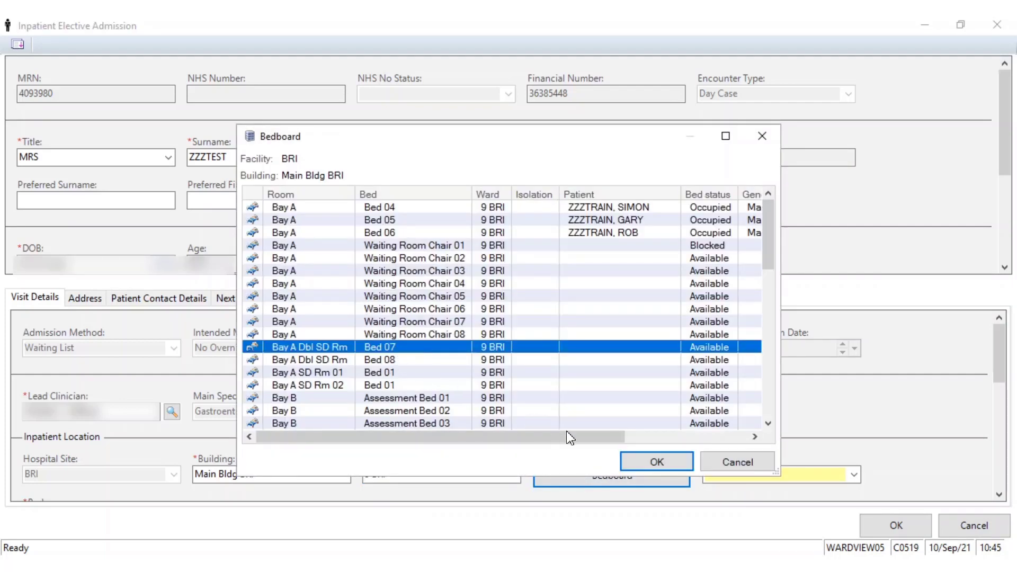
left_click(642, 469)
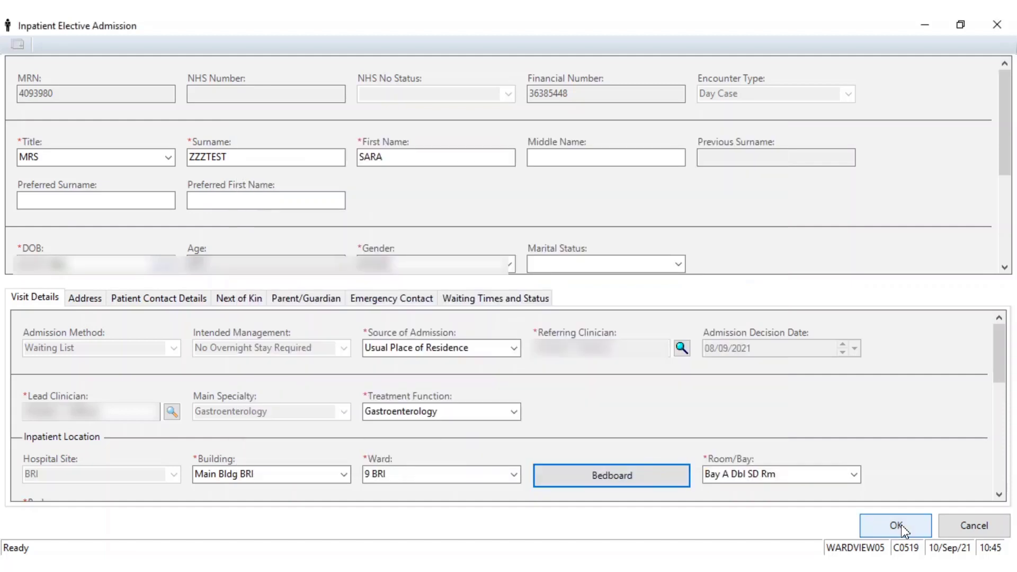
mouse_move(1008, 369)
left_mouse_down()
mouse_move(1000, 464)
mouse_move(1000, 366)
left_mouse_up()
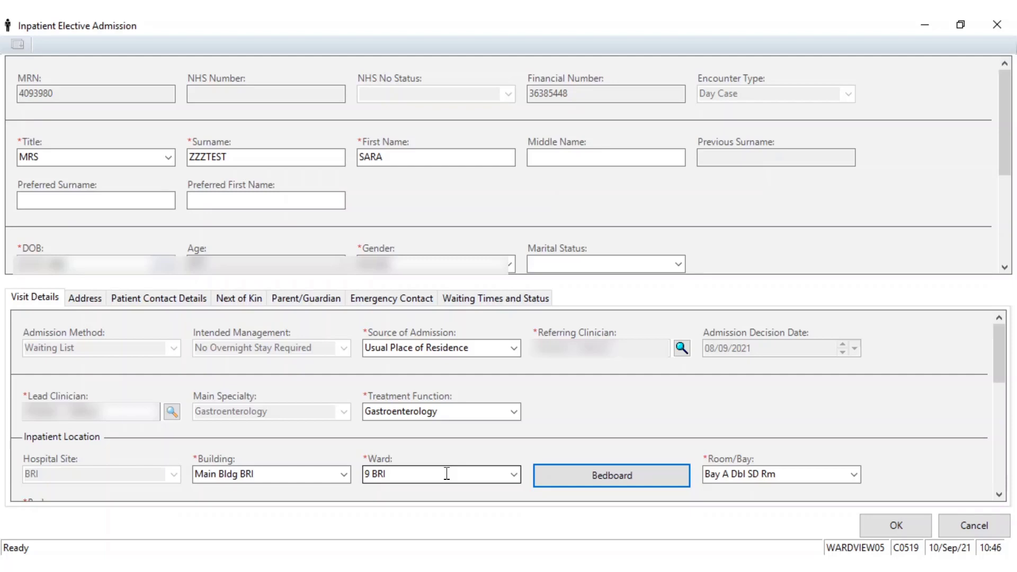
- Check the ward selection and submit the elective admission with the Do not print documents option enabled
left_click(514, 475)
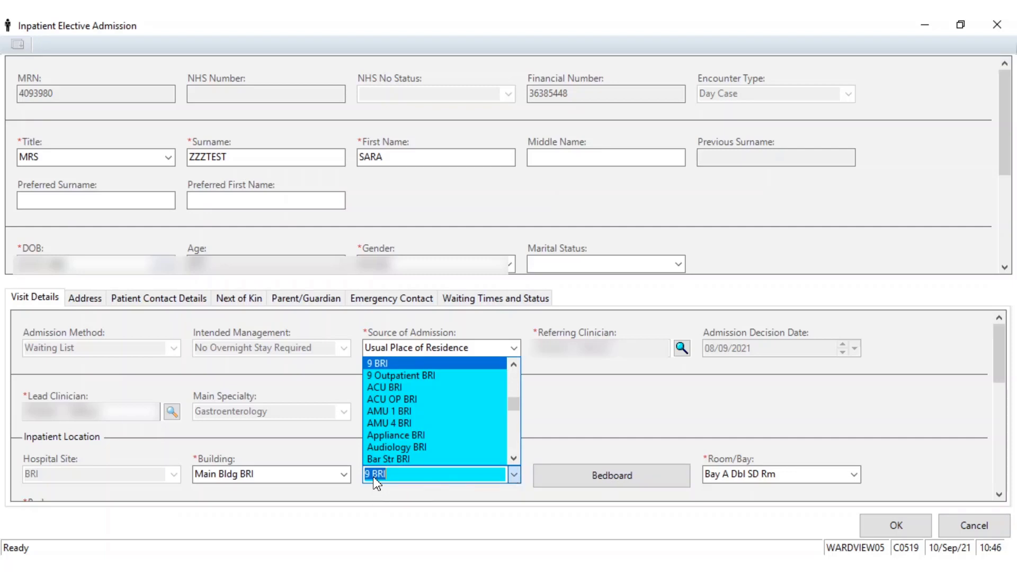
left_click(942, 437)
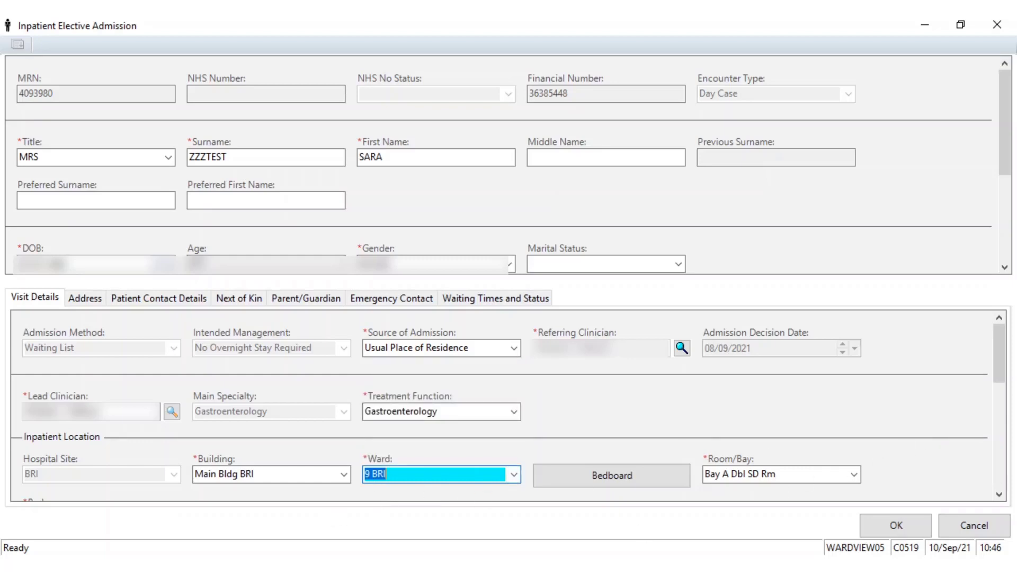
left_click(903, 538)
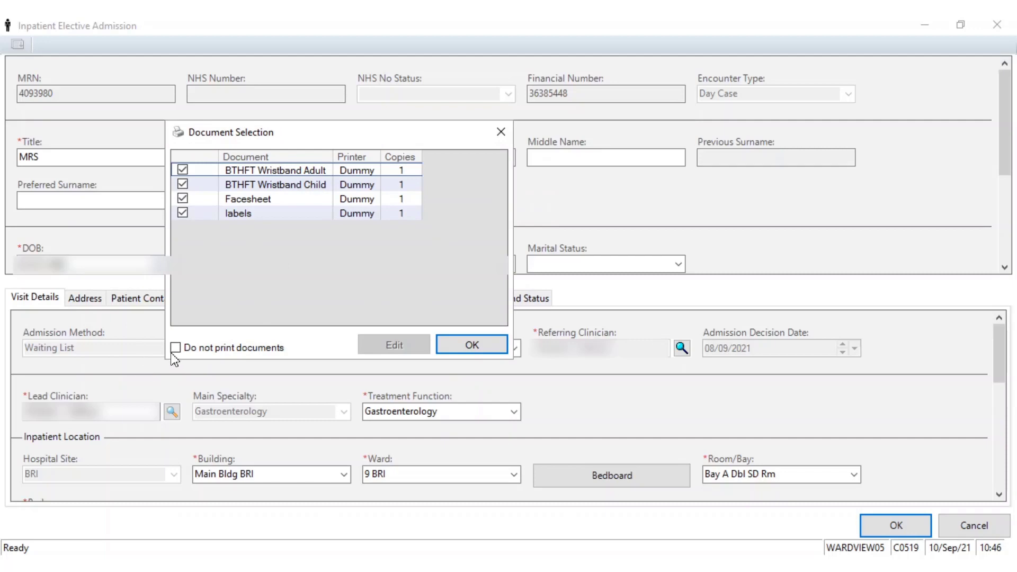
left_click(187, 348)
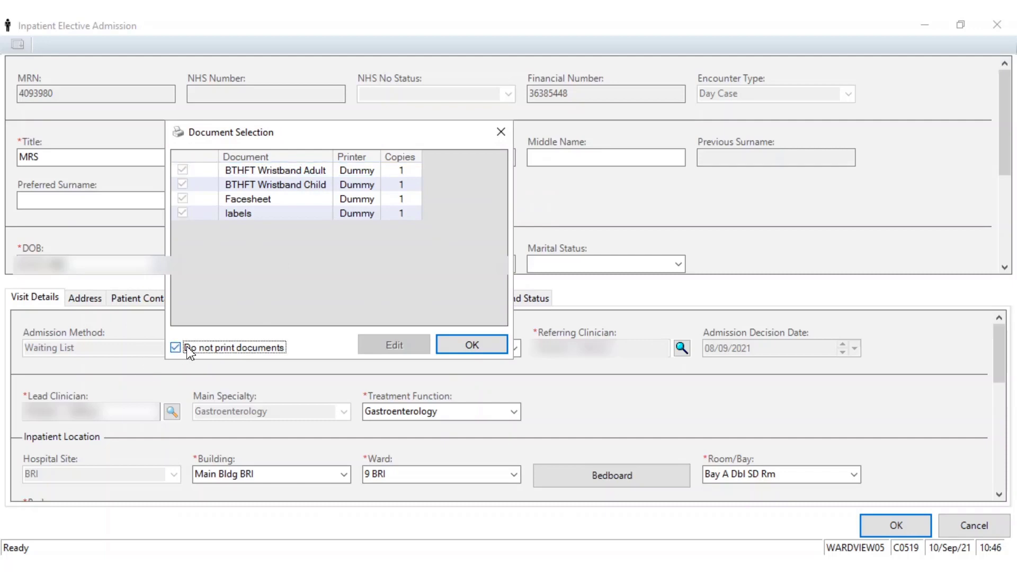
left_click(458, 342)
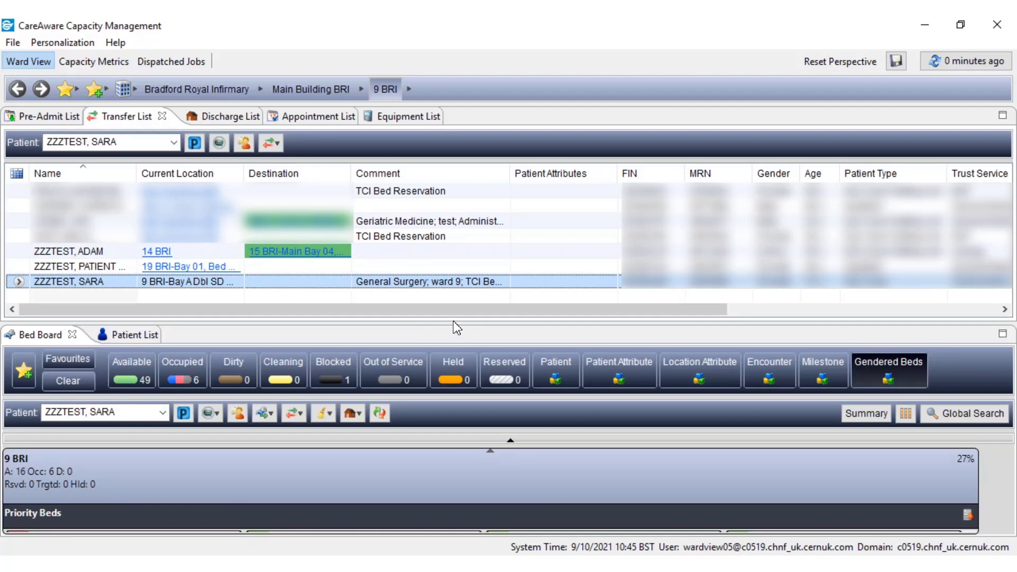
- Enlarge the Bed Board, locate the admitted patient's bed by selecting the patient, examine it, and restore the Transfer List's height
left_click_drag(454, 324, 466, 208)
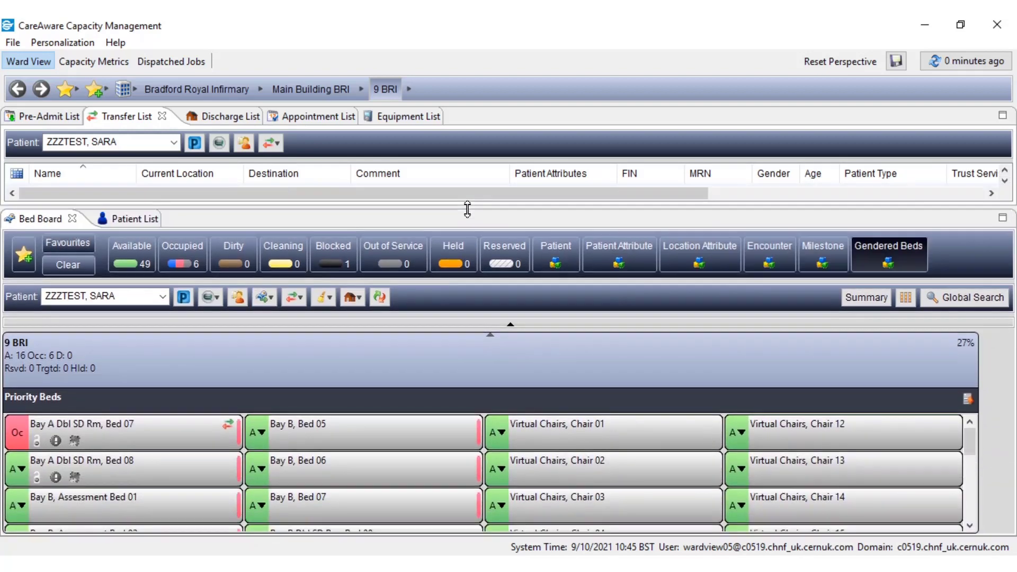
left_click(163, 297)
left_click(119, 317)
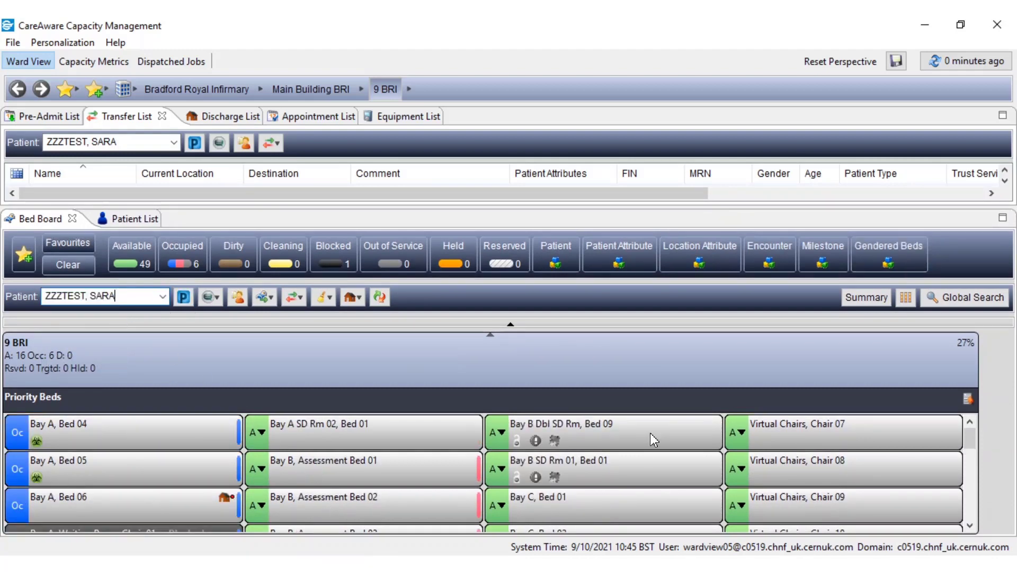
left_click(162, 296)
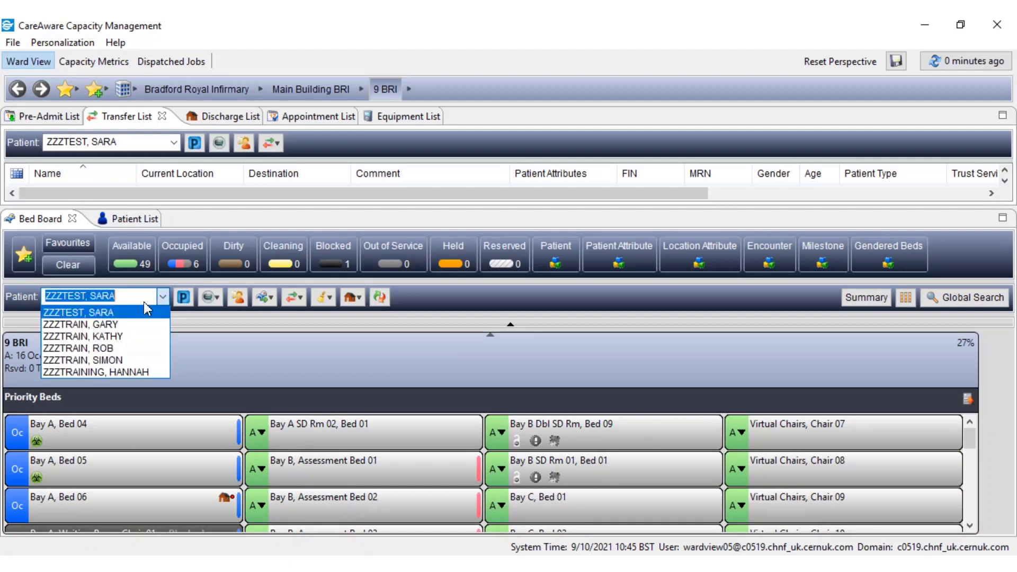
left_click(108, 313)
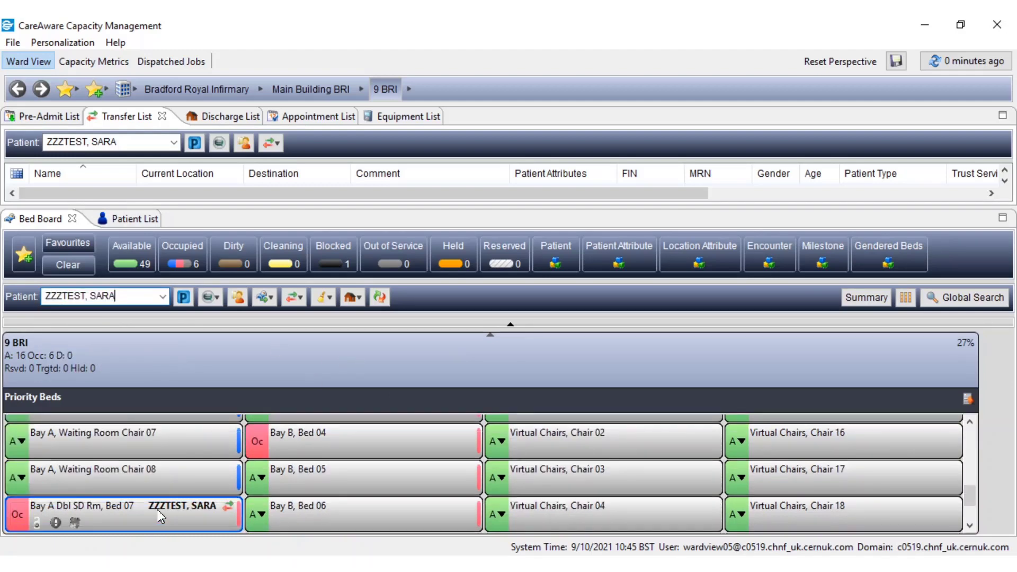
key("ctrl")
key("ctrl")
key("ctrl")
key("ctrl")
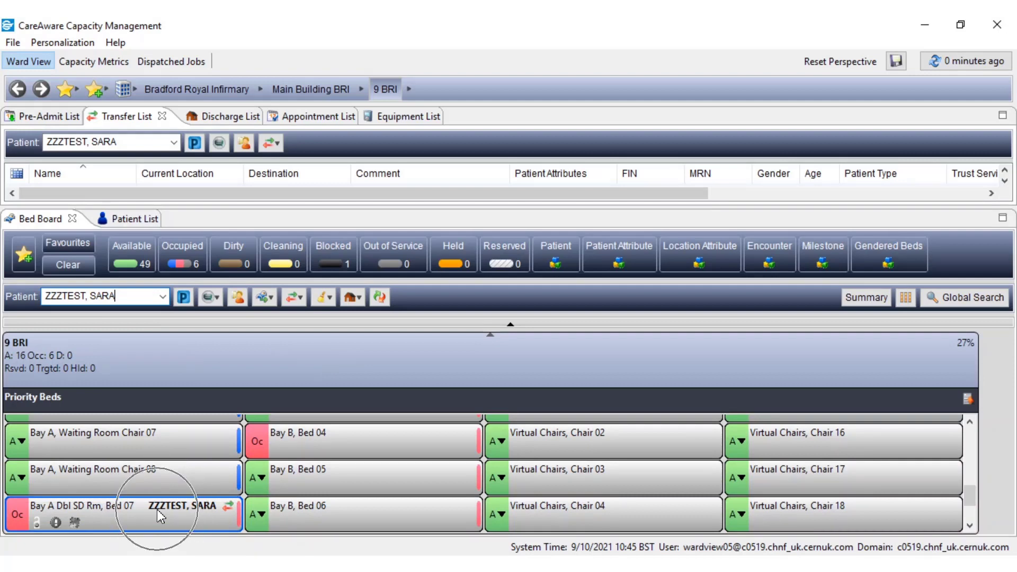
key("ctrl")
key("ctrl")
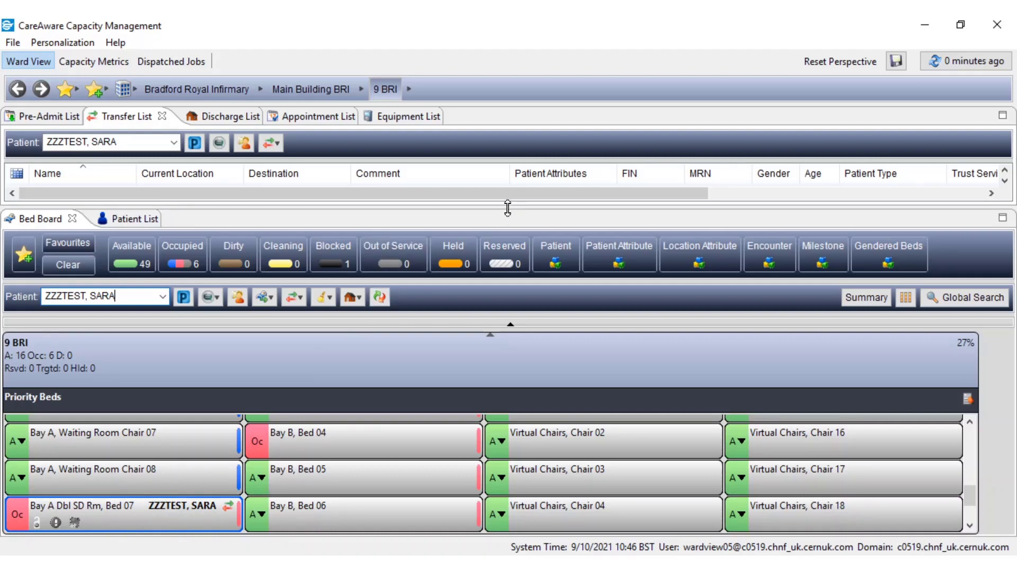
left_click_drag(508, 206, 521, 297)
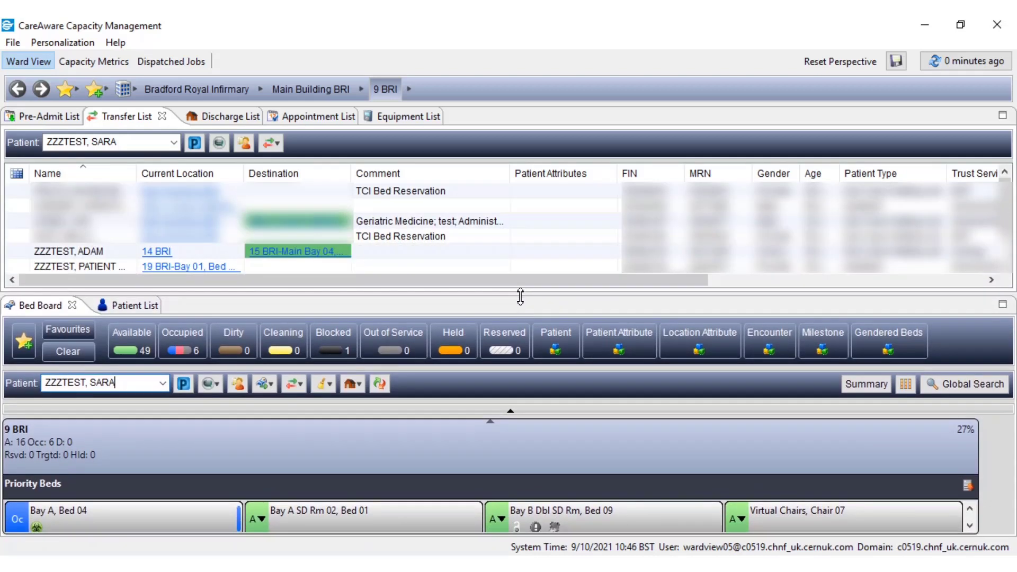